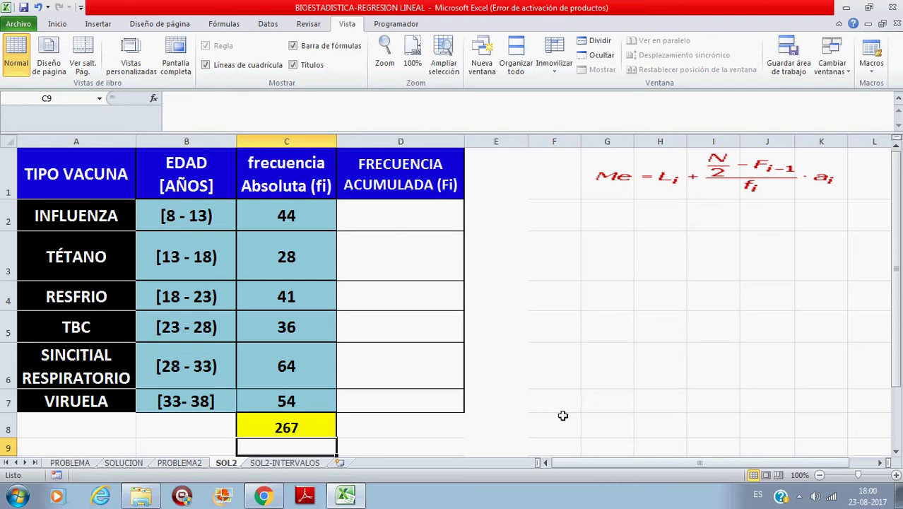
# Step: Enter =C2 in cell D2 as the first cumulative frequency, for the INFLUENZA row
pyautogui.click(400, 227)
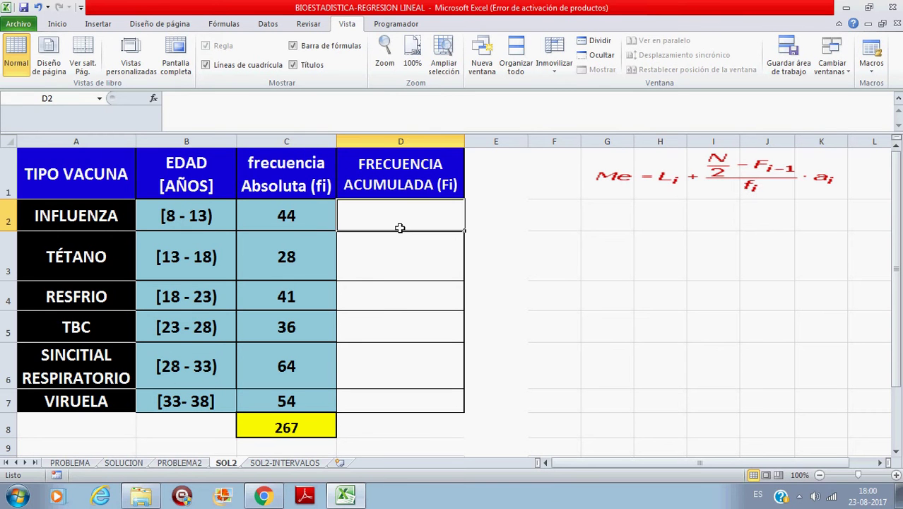
pyautogui.click(305, 220)
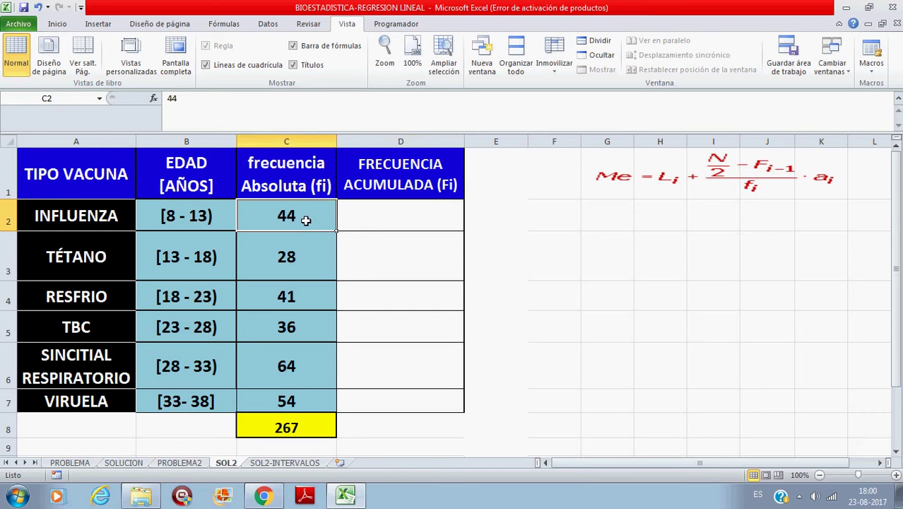
pyautogui.click(392, 223)
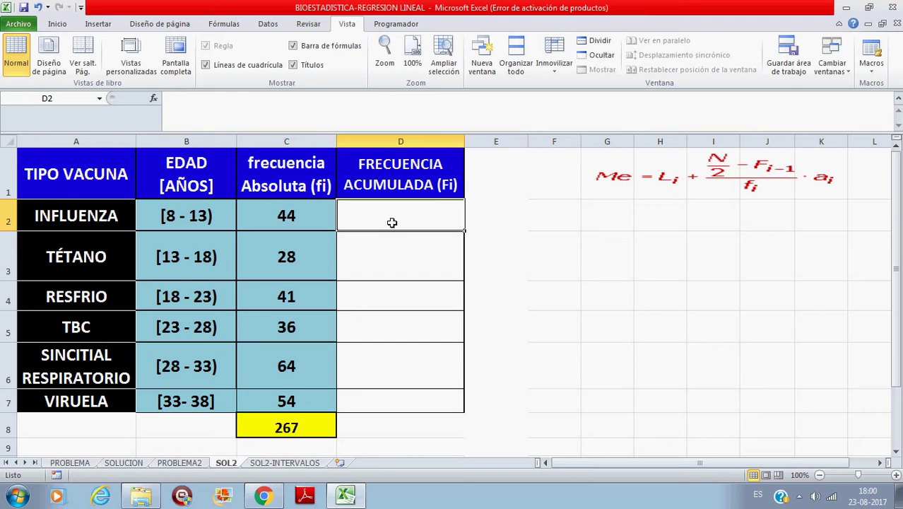
pyautogui.write('=')
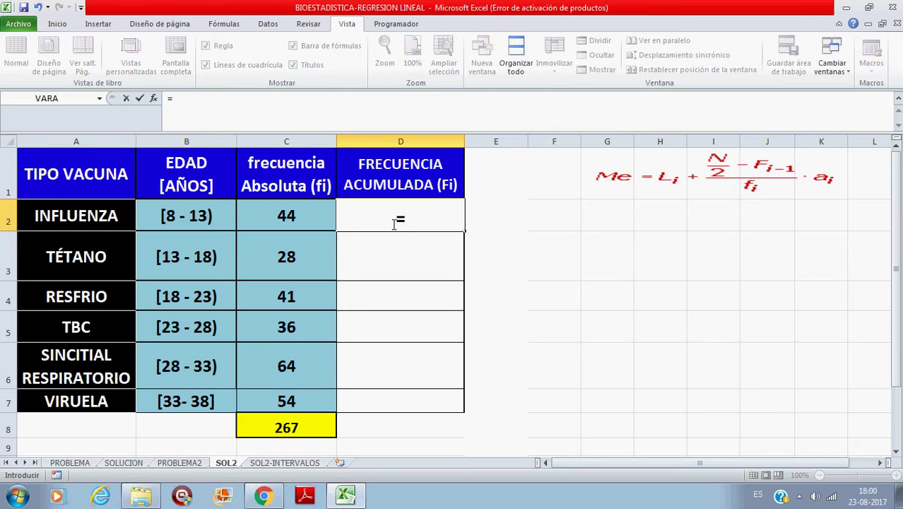
pyautogui.click(311, 222)
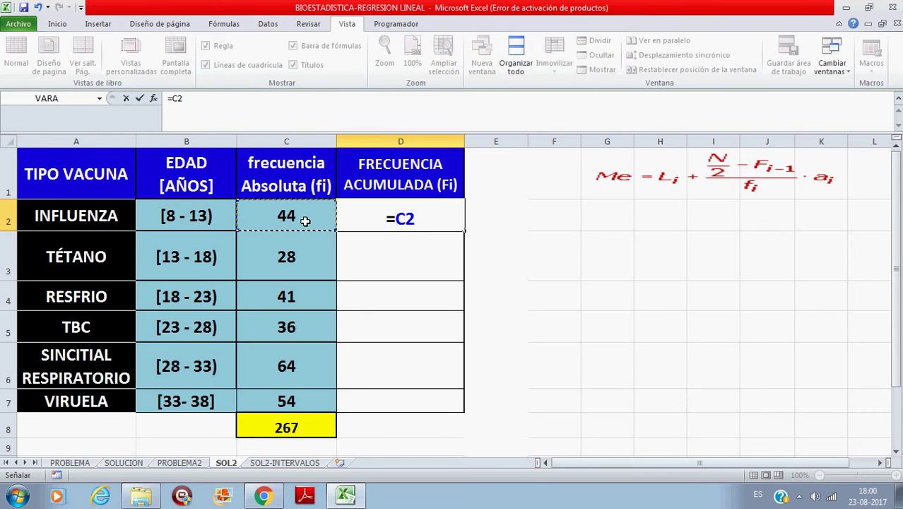
pyautogui.press('Return')
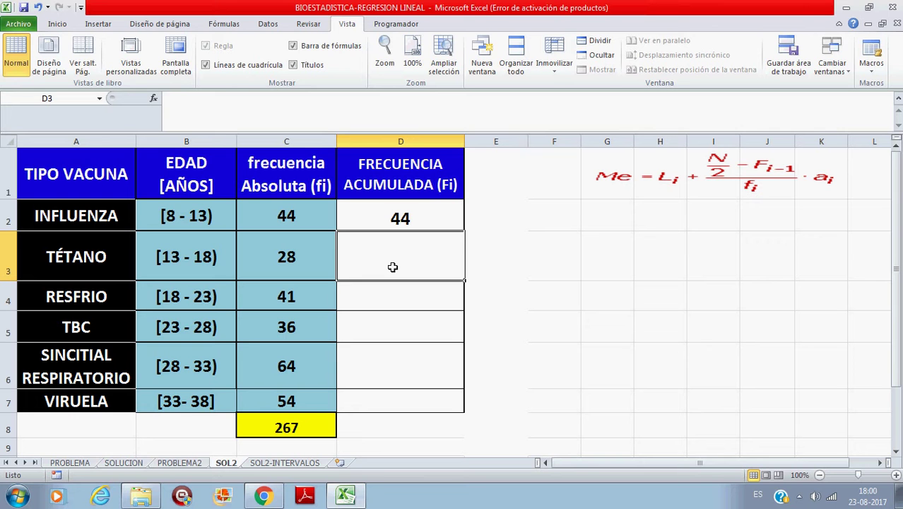
# Step: Enter =D2+C3 in cell D3 to calculate the cumulative frequency for the TÉTANO row
pyautogui.write('=')
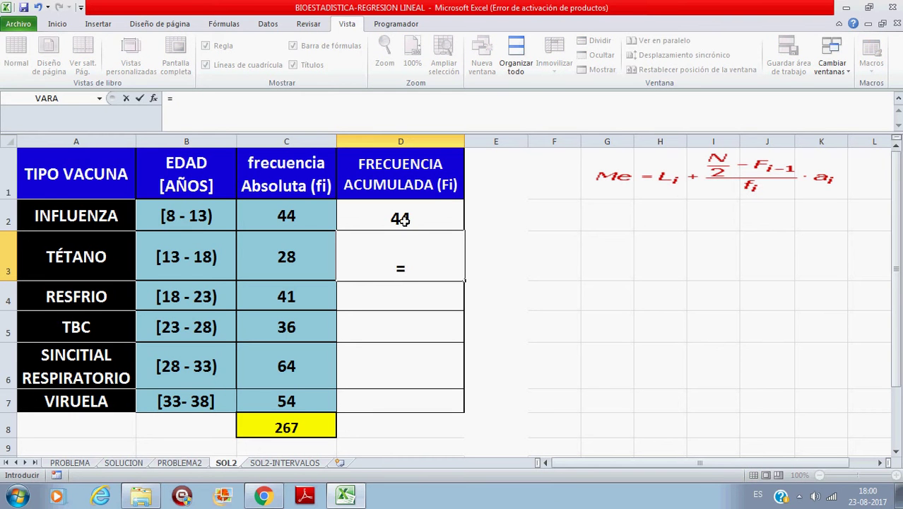
pyautogui.click(401, 220)
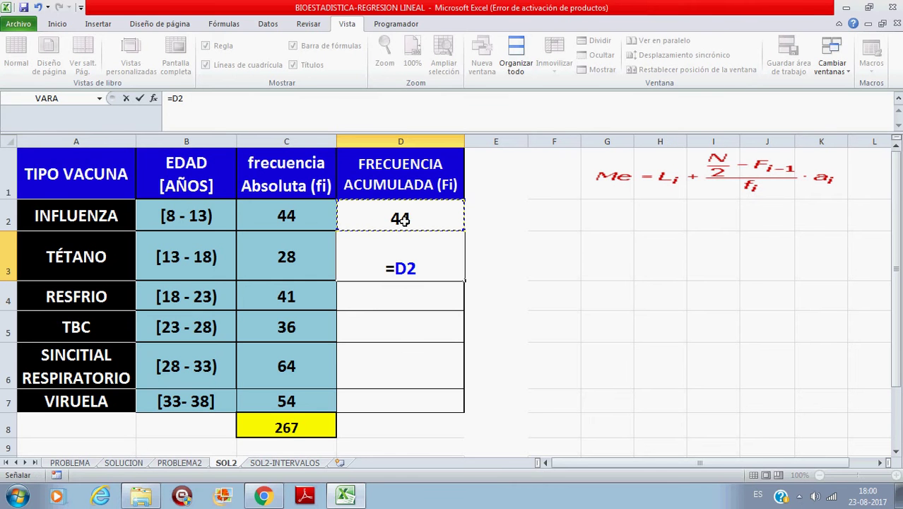
pyautogui.write('+')
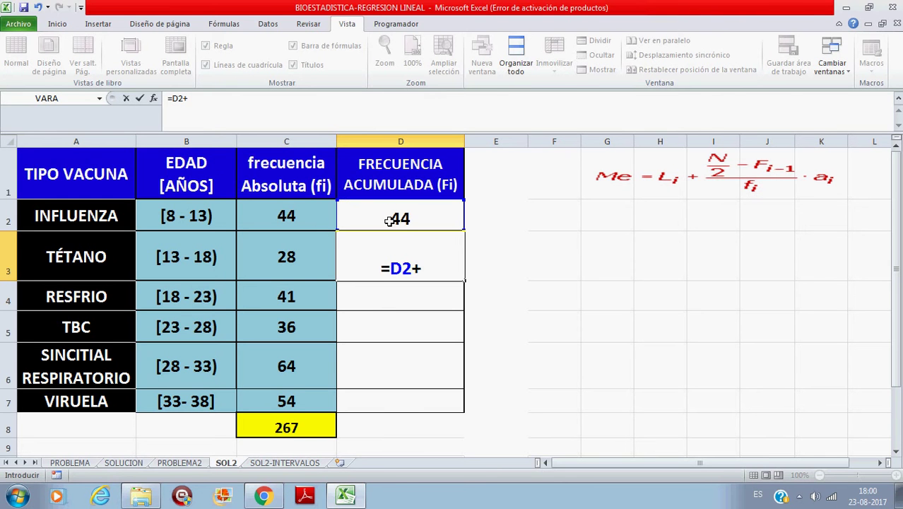
pyautogui.click(290, 258)
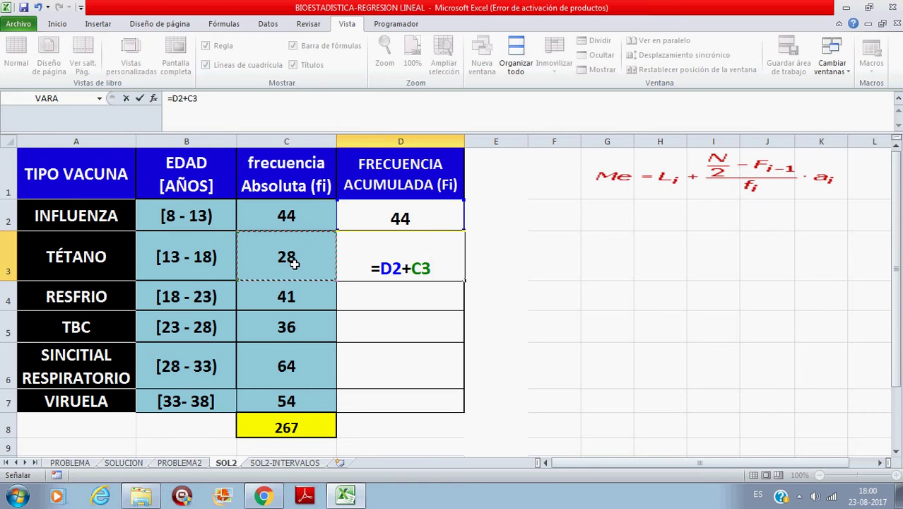
pyautogui.press('Return')
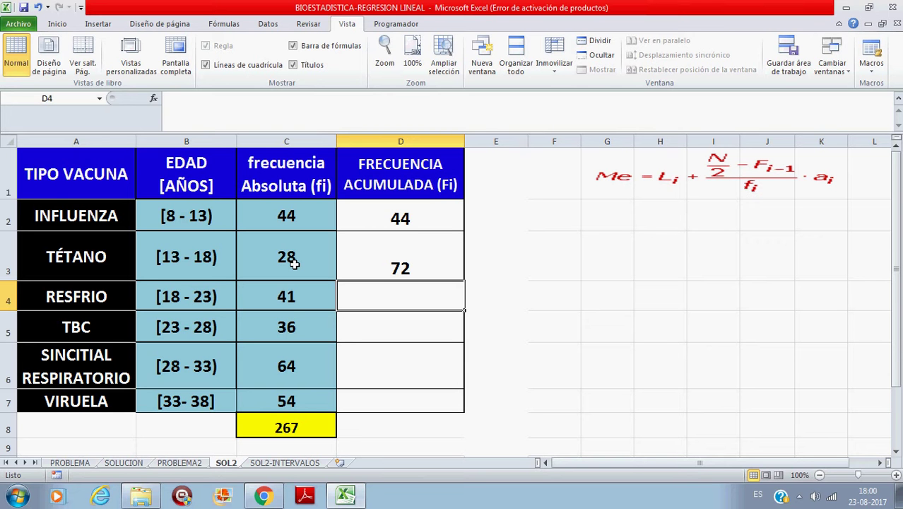
# Step: Fill the cumulative frequency formula from D3 down through D7
pyautogui.click(429, 270)
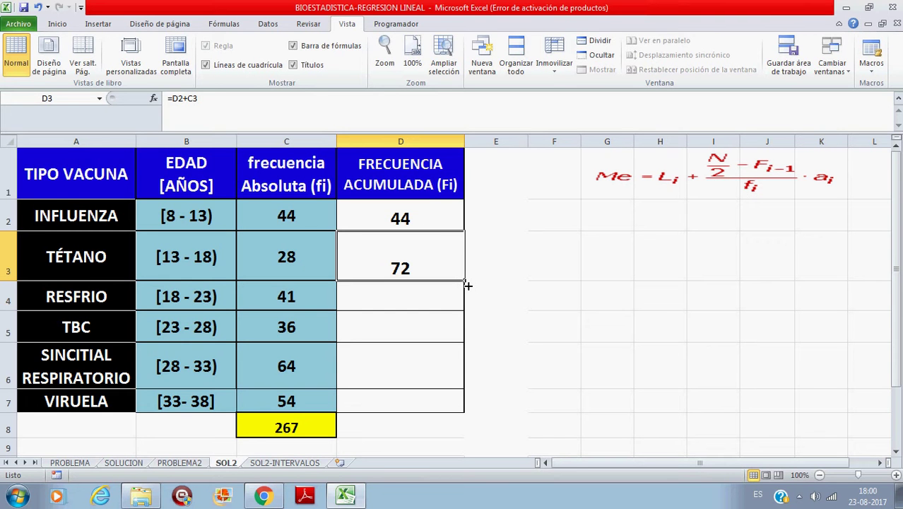
pyautogui.moveTo(467, 284); pyautogui.dragTo(460, 414)
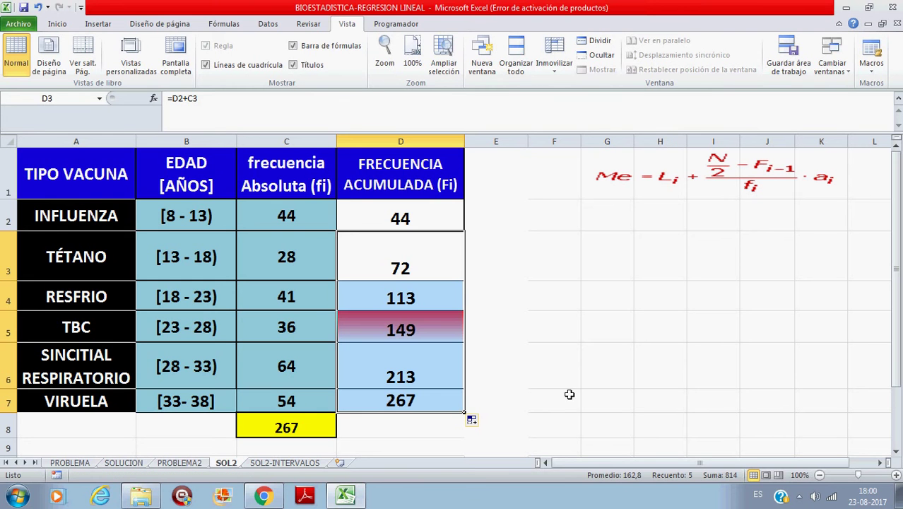
pyautogui.click(571, 398)
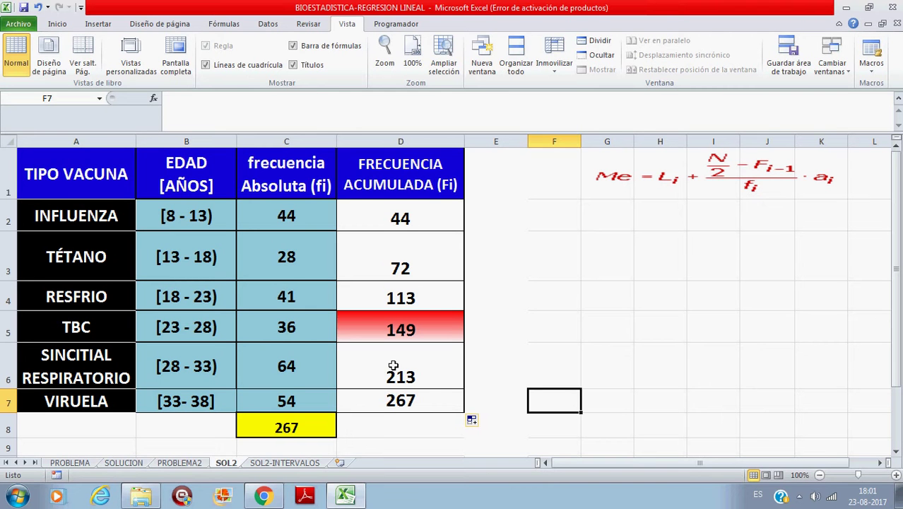
# Step: Enter the label N/2= in cell F2, below the median formula picture
pyautogui.click(567, 231)
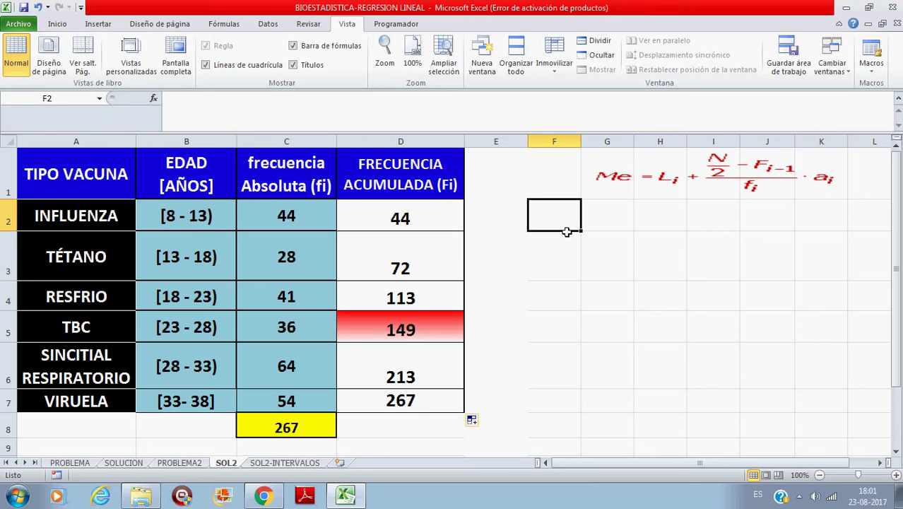
pyautogui.write('N')
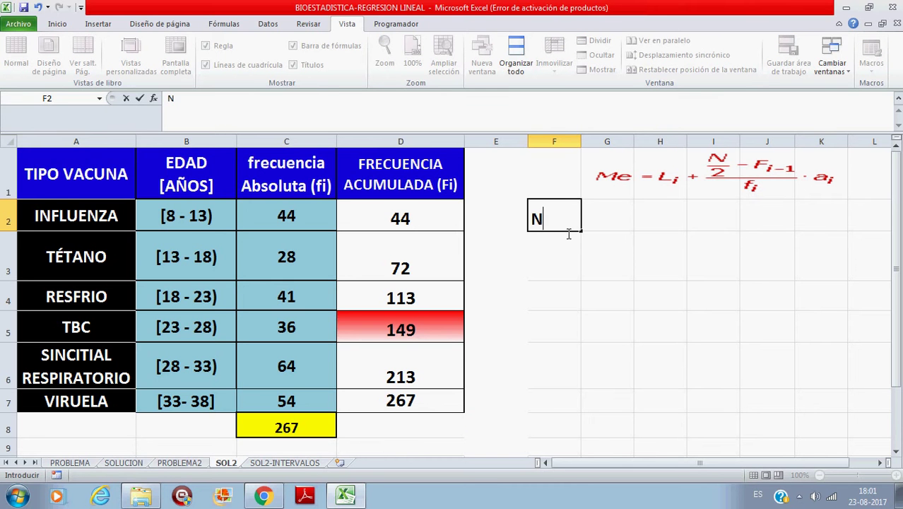
pyautogui.write('/2=')
pyautogui.press('Return')
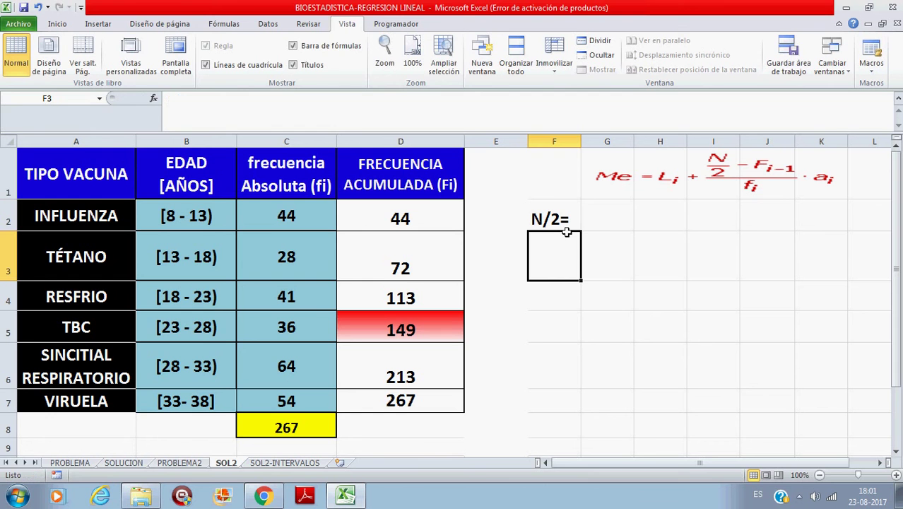
# Step: Calculate half the total frequency in cell G2 with the formula =C8/2
pyautogui.click(607, 227)
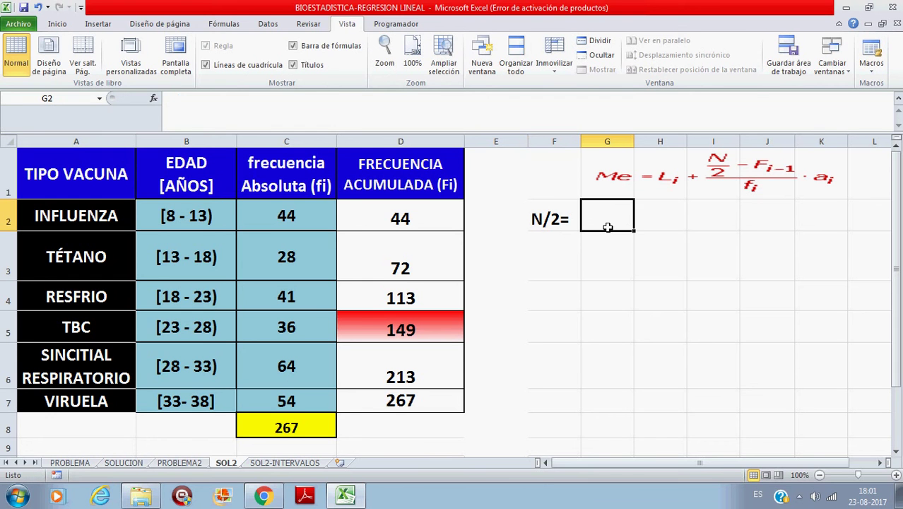
pyautogui.write('=')
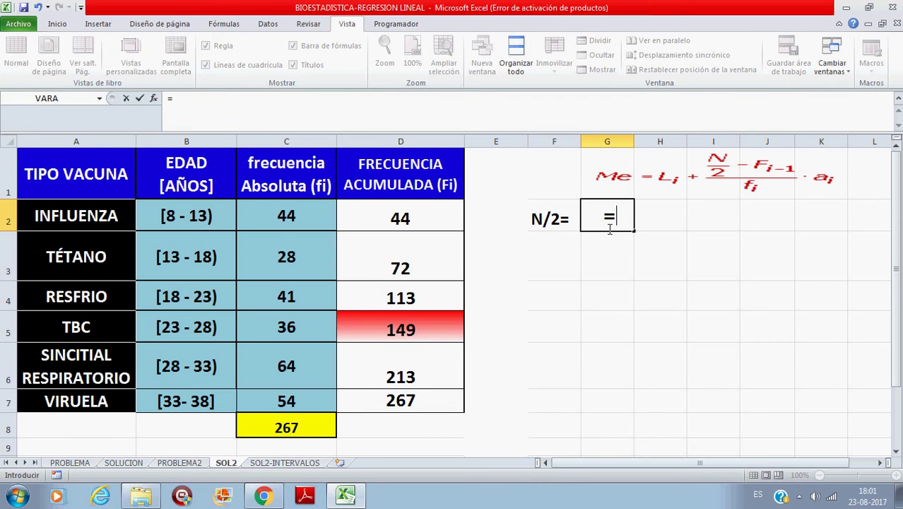
pyautogui.click(303, 431)
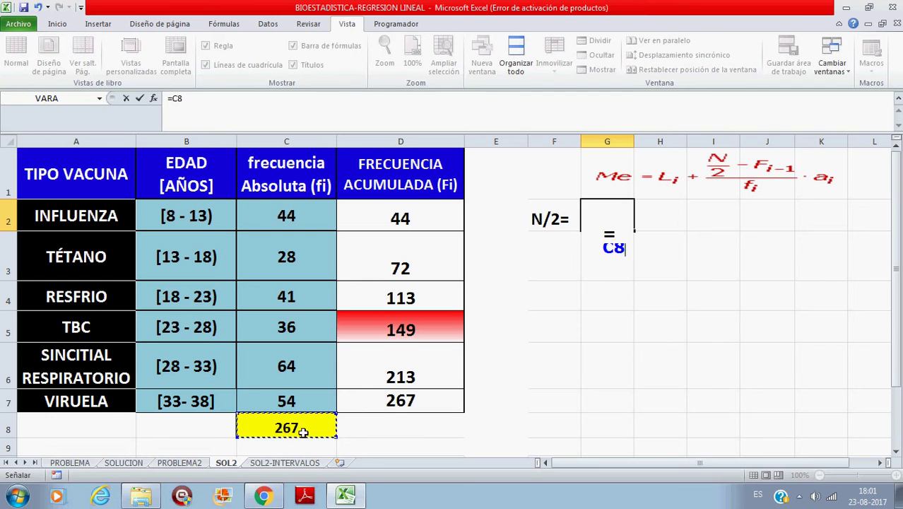
pyautogui.write('/2')
pyautogui.press('Return')
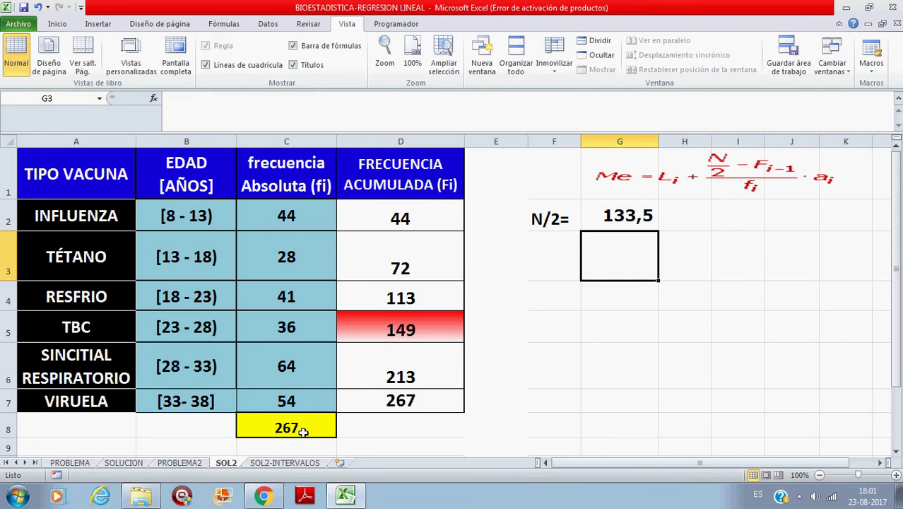
# Step: Examine the total frequency, the N/2 value, the median formula picture, and the frequencies in D4 and C5 needed for it
pyautogui.click(303, 431)
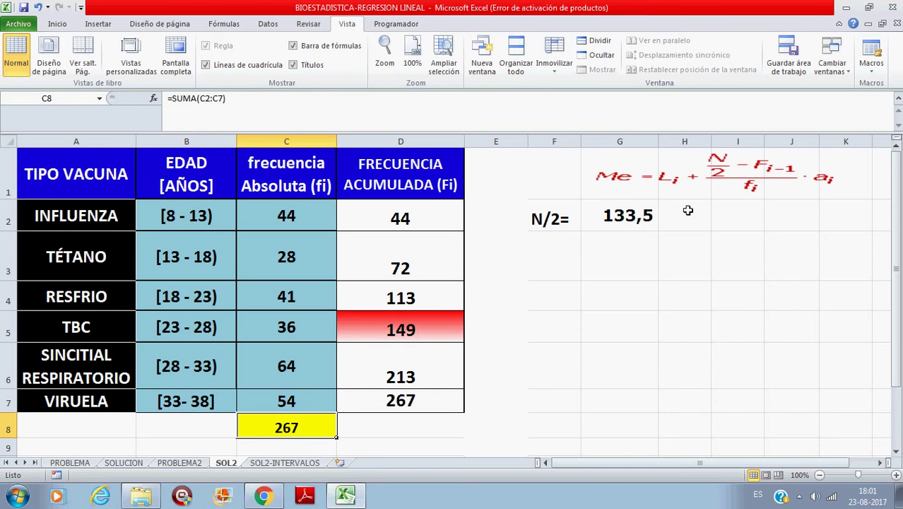
pyautogui.click(630, 220)
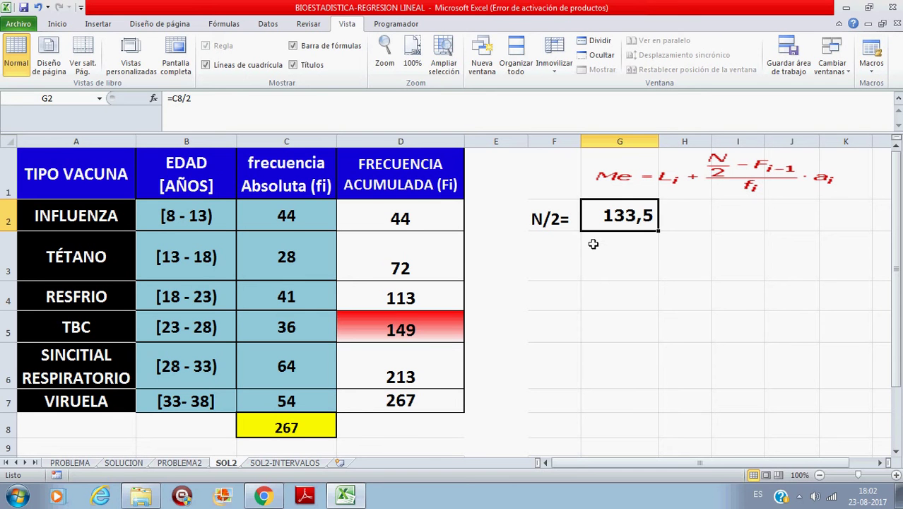
pyautogui.click(668, 187)
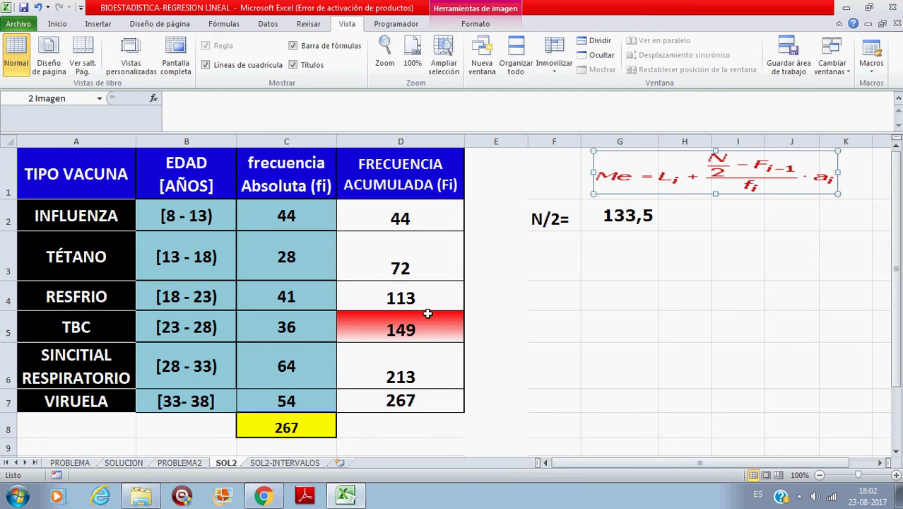
pyautogui.click(427, 301)
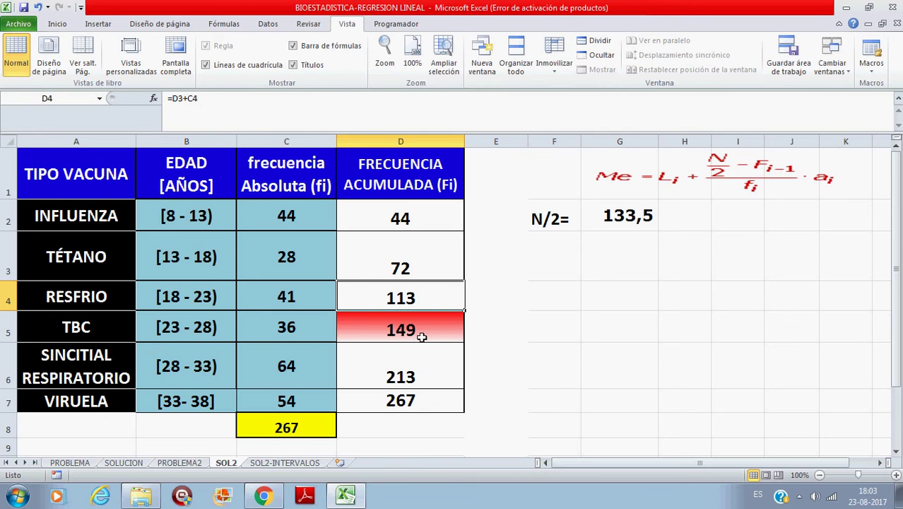
pyautogui.click(289, 331)
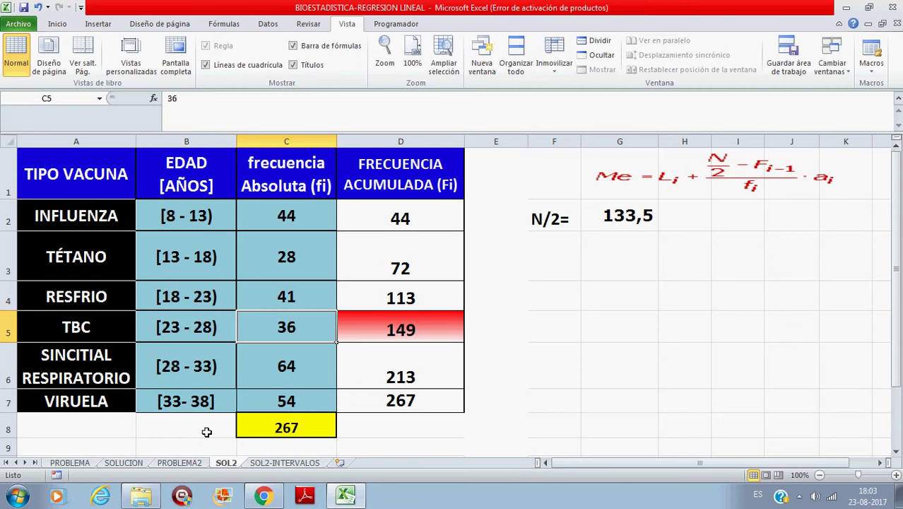
# Step: Enter the label Me = in cell F3, below the N/2= label
pyautogui.click(562, 277)
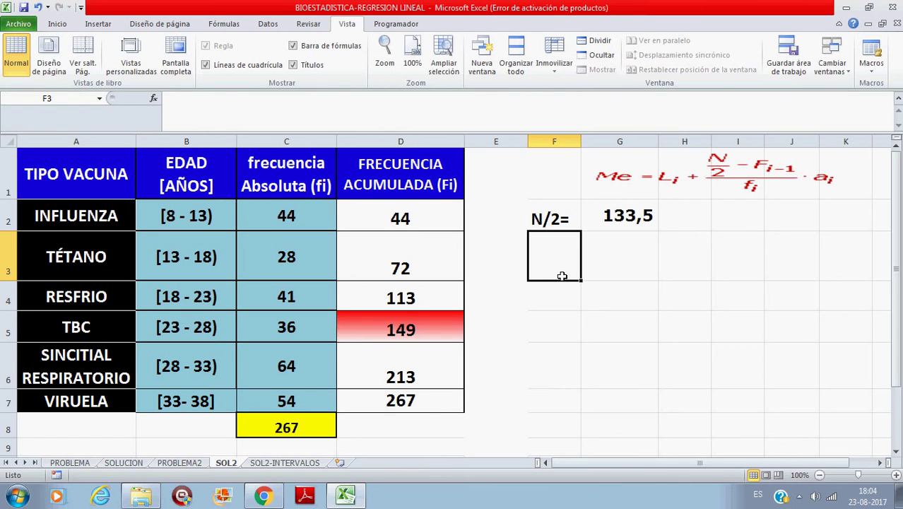
pyautogui.write('mE')
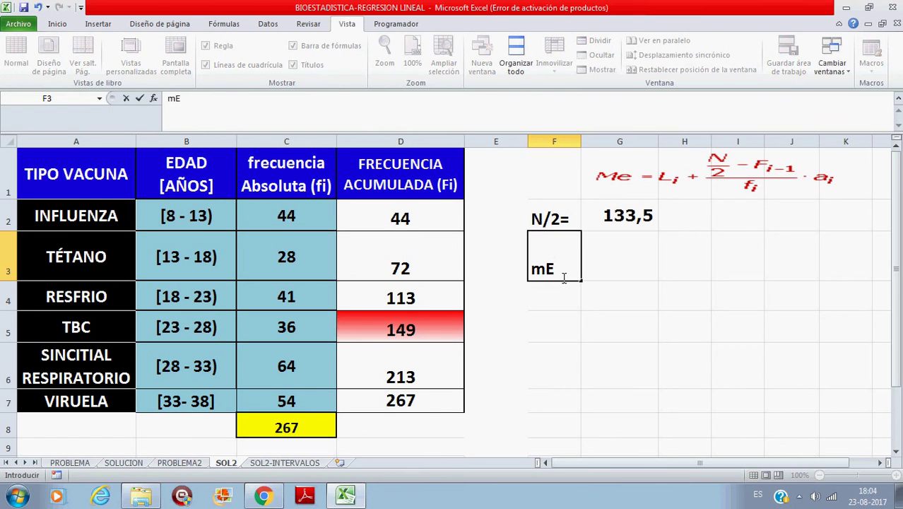
pyautogui.press('BackSpace')
pyautogui.press('BackSpace')
pyautogui.write('Me =')
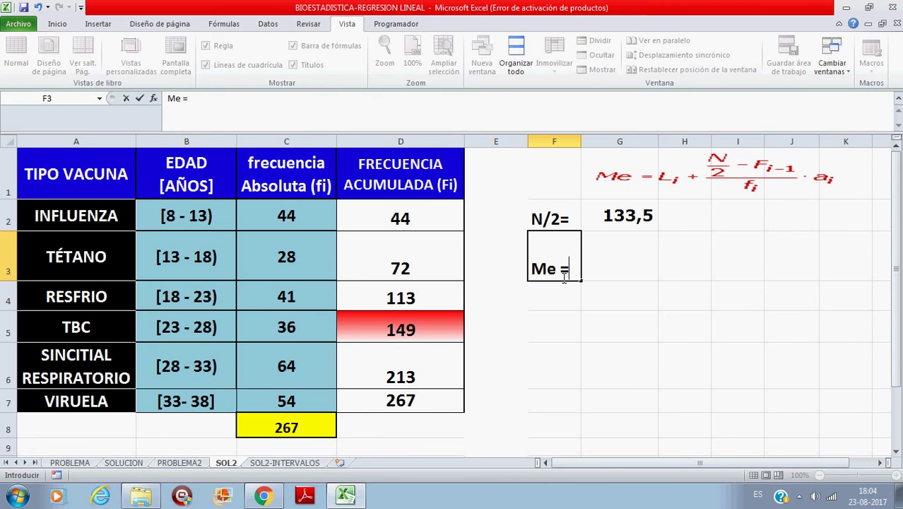
pyautogui.press('Tab')
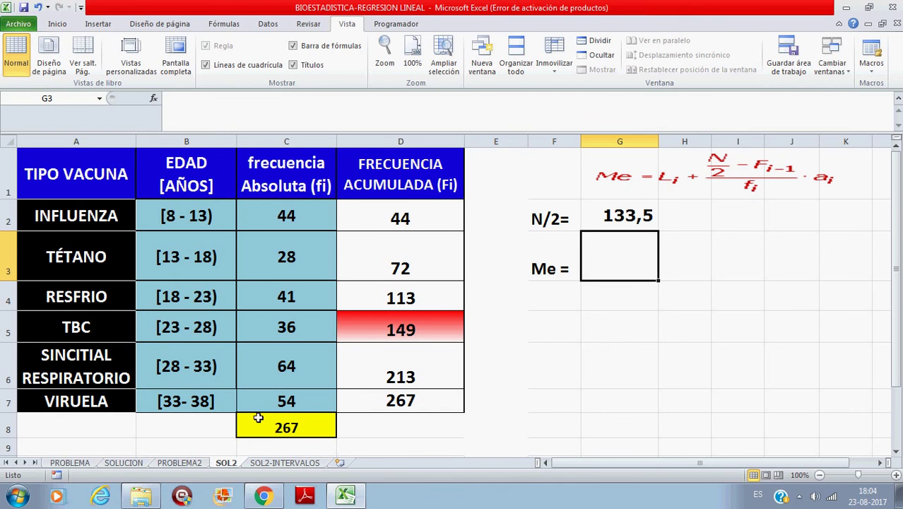
pyautogui.write('23 ')
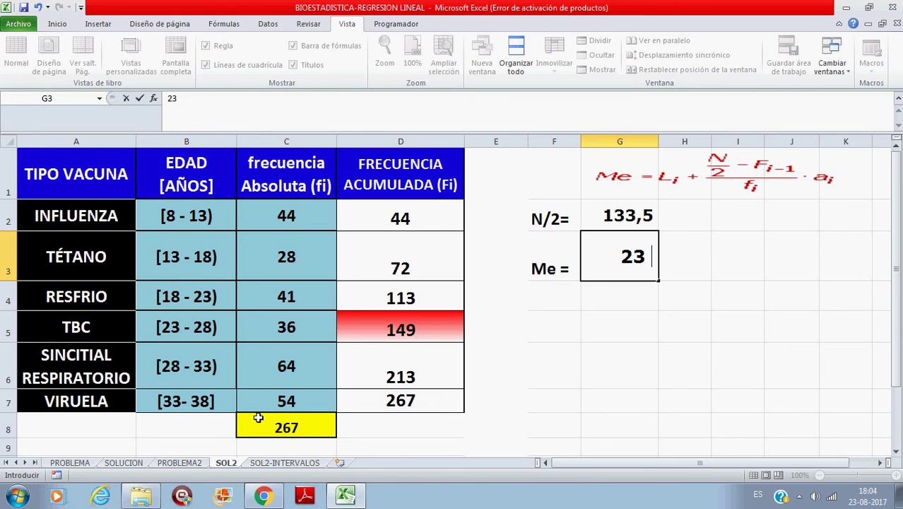
pyautogui.write('+')
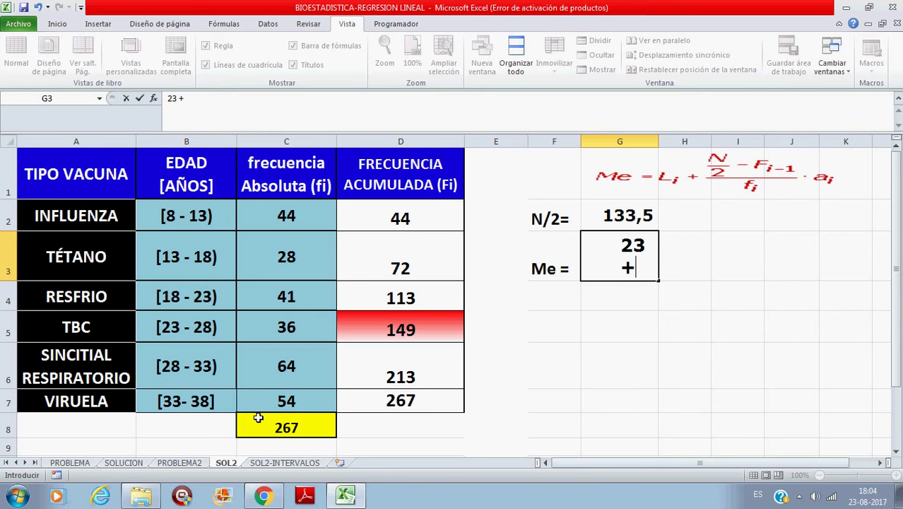
pyautogui.press('BackSpace')
pyautogui.press('BackSpace')
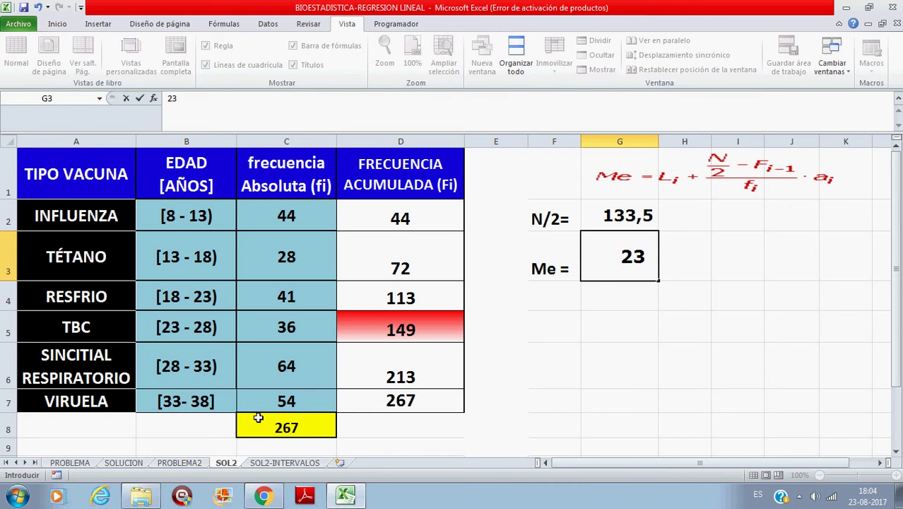
pyautogui.write('-')
pyautogui.press('BackSpace')
pyautogui.write('+')
pyautogui.press('BackSpace')
pyautogui.press('BackSpace')
pyautogui.press('BackSpace')
pyautogui.press('BackSpace')
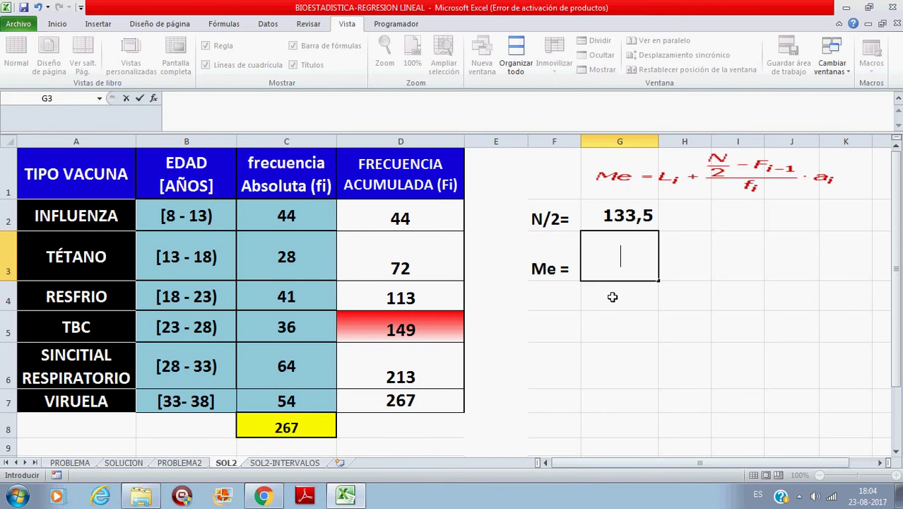
pyautogui.write('=')
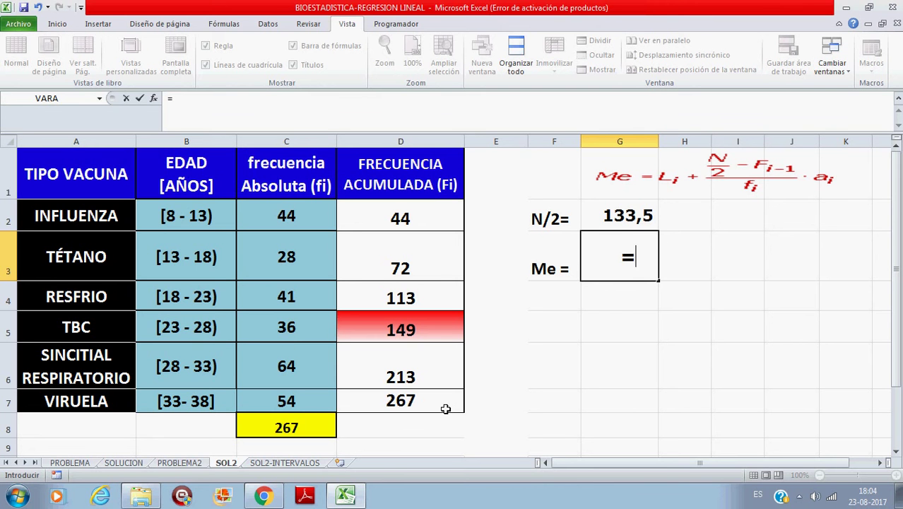
pyautogui.write('23')
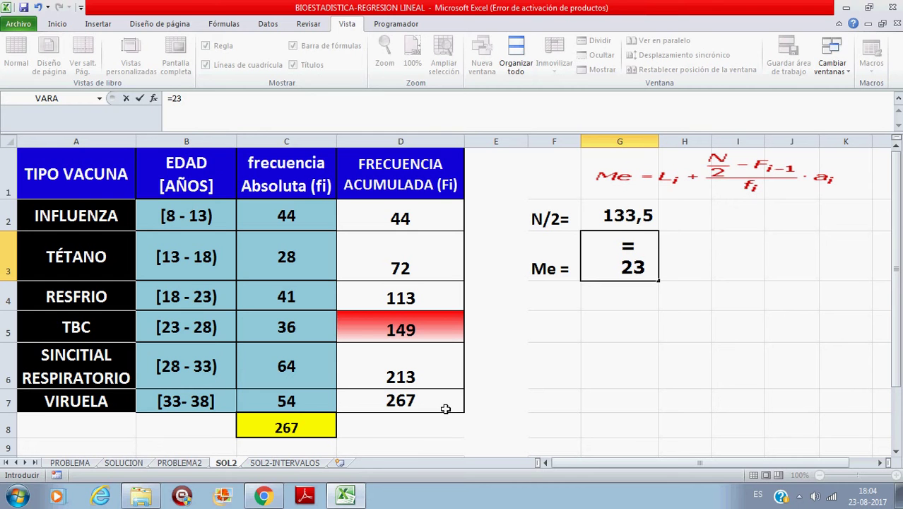
pyautogui.write('+')
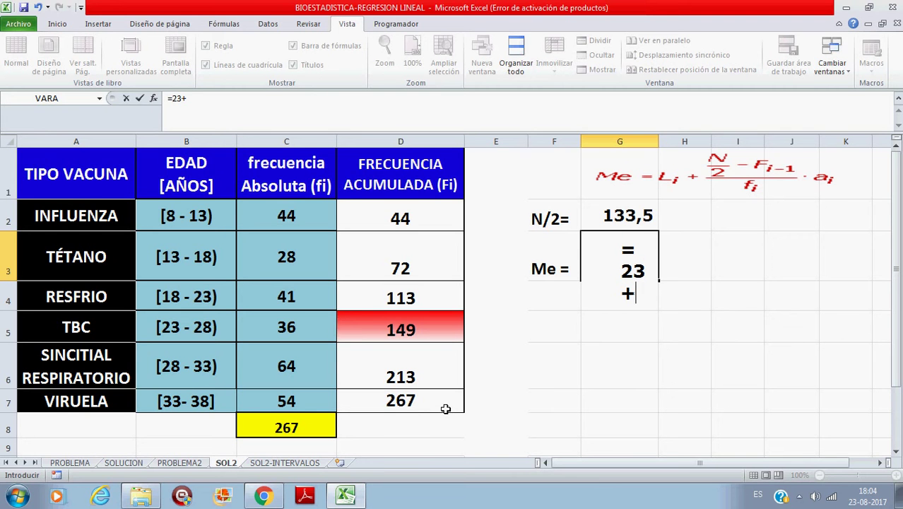
pyautogui.click(628, 262)
pyautogui.press('BackSpace')
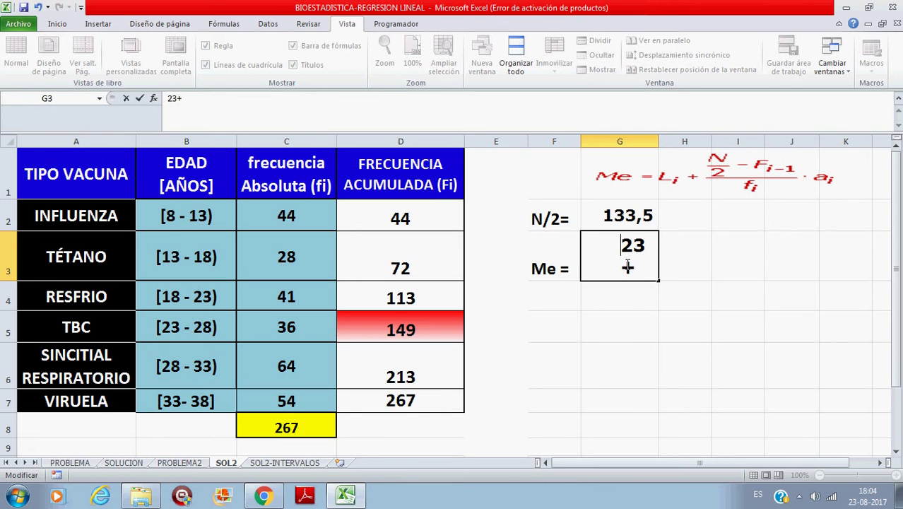
pyautogui.press('Delete')
pyautogui.press('Delete')
pyautogui.press('Delete')
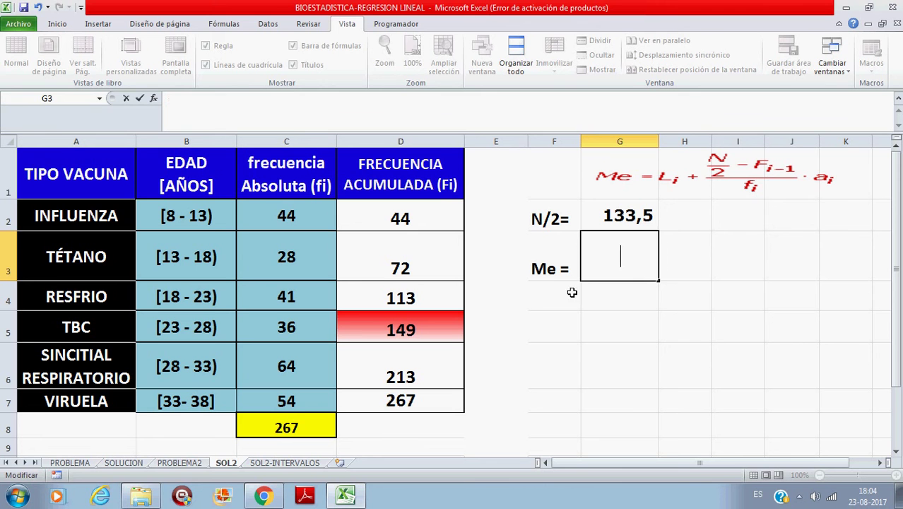
# Step: Enter the label Me= in cell F5, two rows below the existing Me = label
pyautogui.click(544, 322)
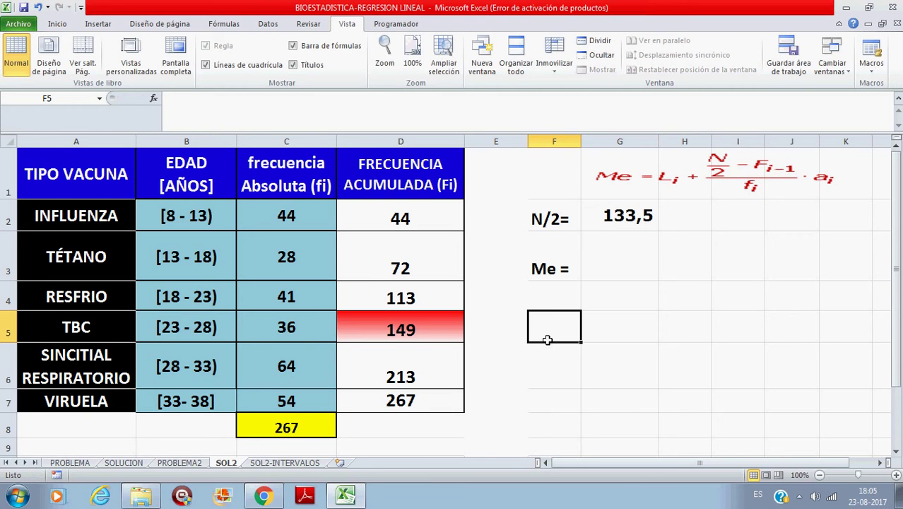
pyautogui.write('Me')
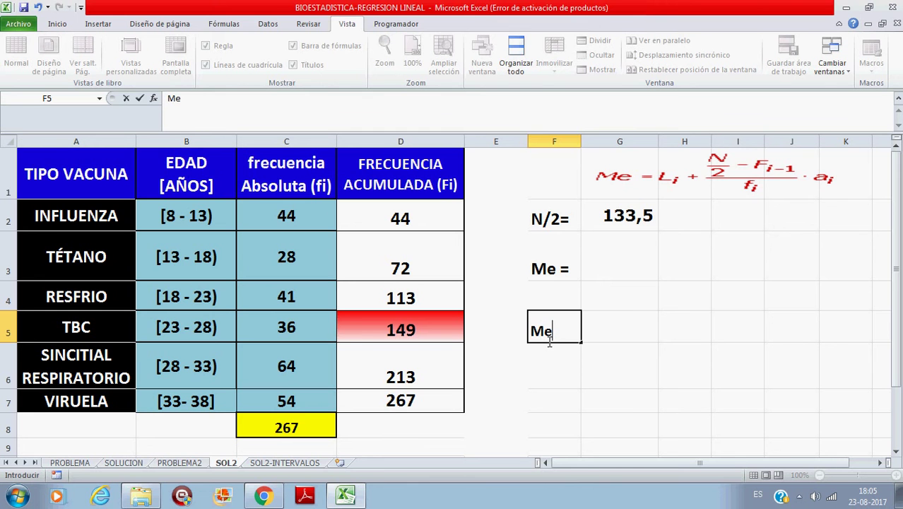
pyautogui.write('=')
pyautogui.press('Tab')
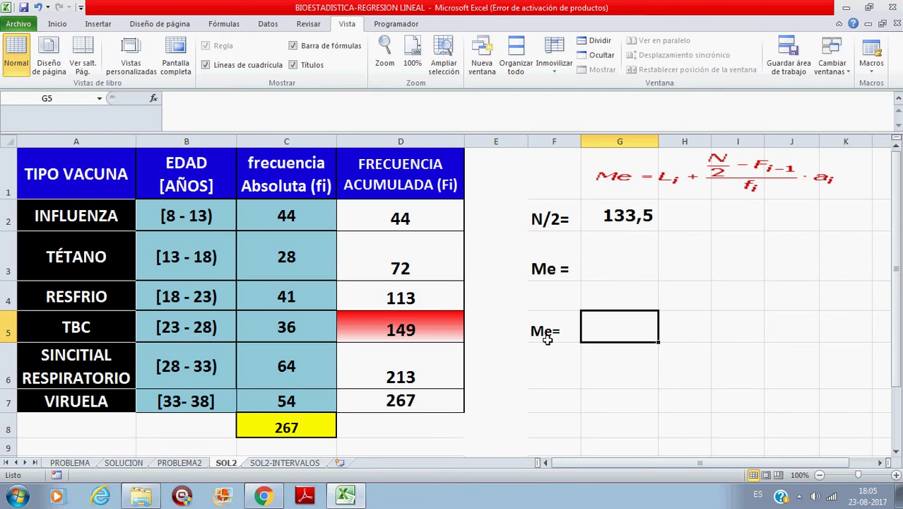
pyautogui.write('=')
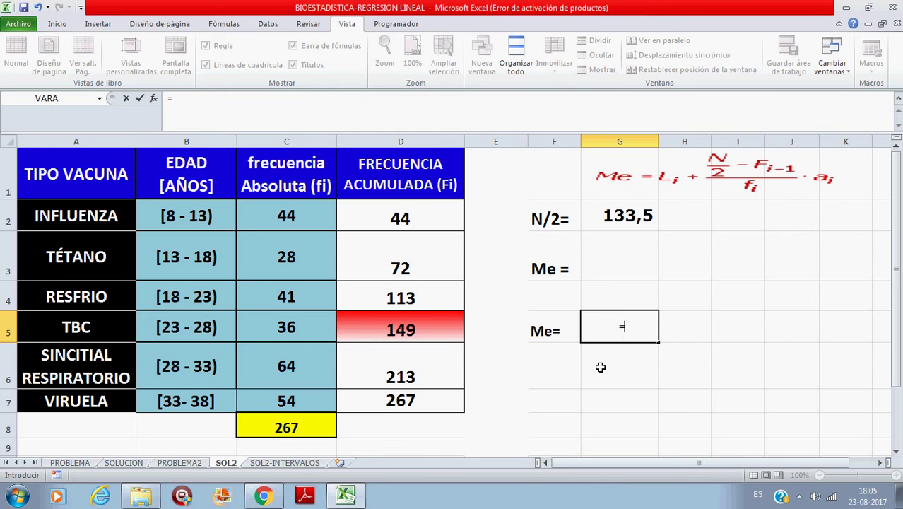
pyautogui.write('23')
pyautogui.press('Return')
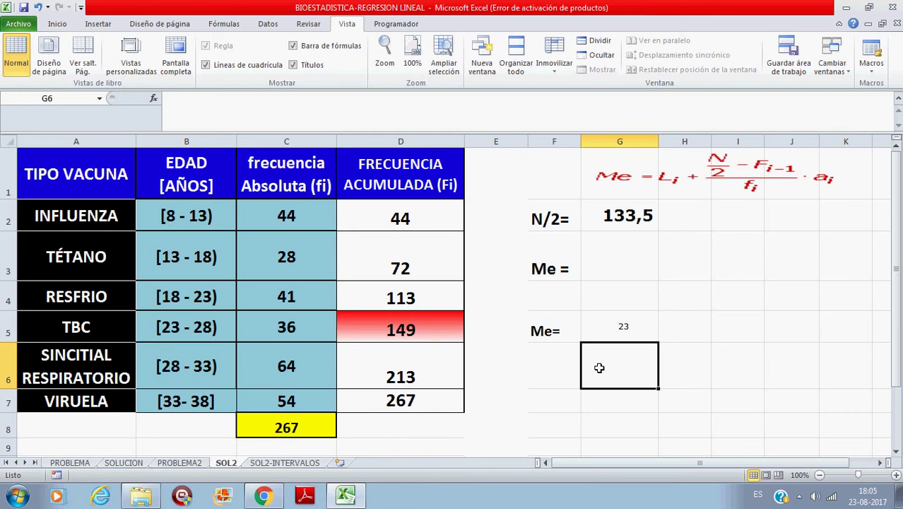
pyautogui.doubleClick(599, 367)
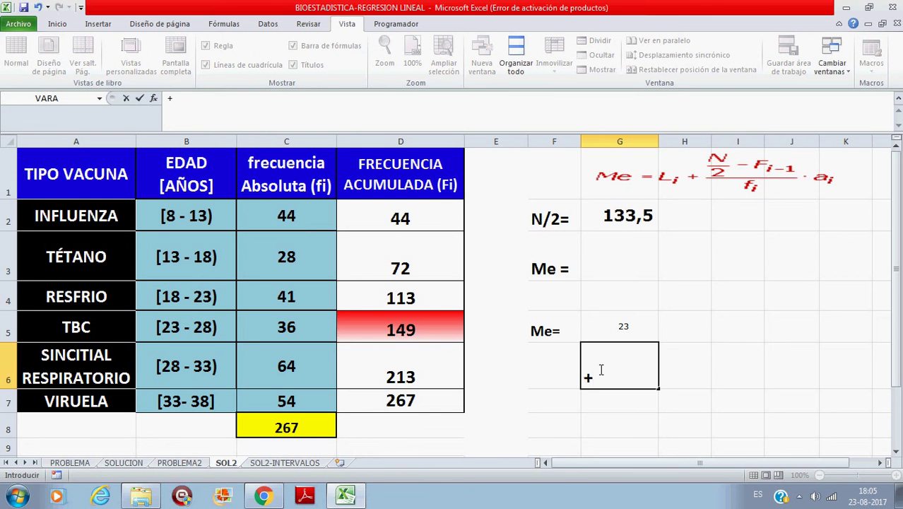
# Step: Calculate the grouped-data median in cell G5 with the formula =23+(G2-D4)*5/C5
pyautogui.click(634, 334)
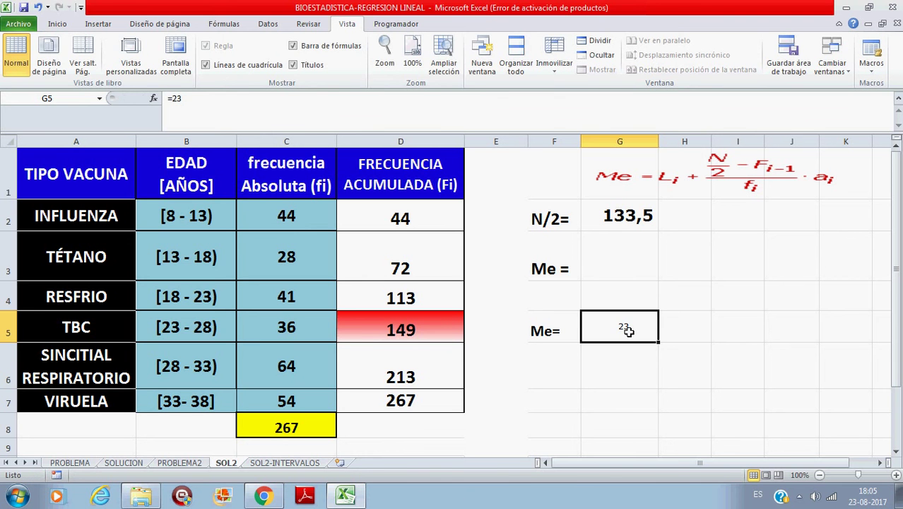
pyautogui.write('=')
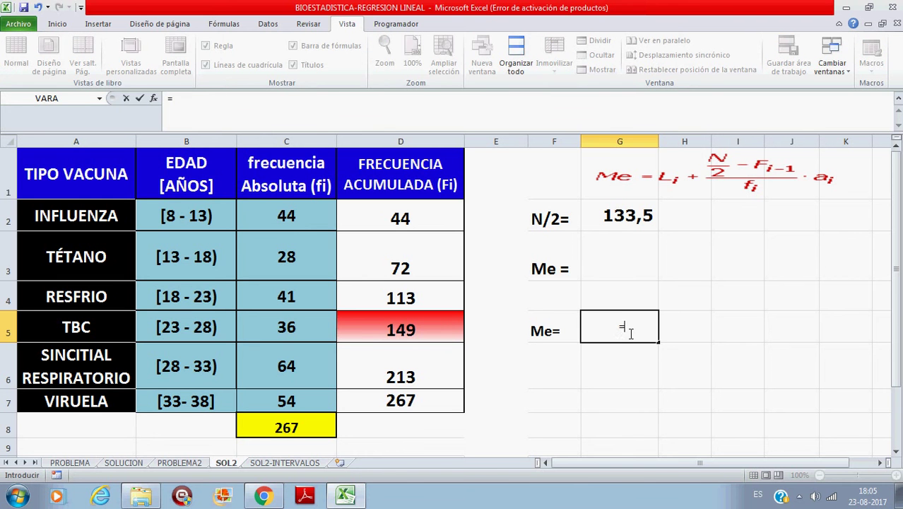
pyautogui.write('23+(')
pyautogui.click(638, 221)
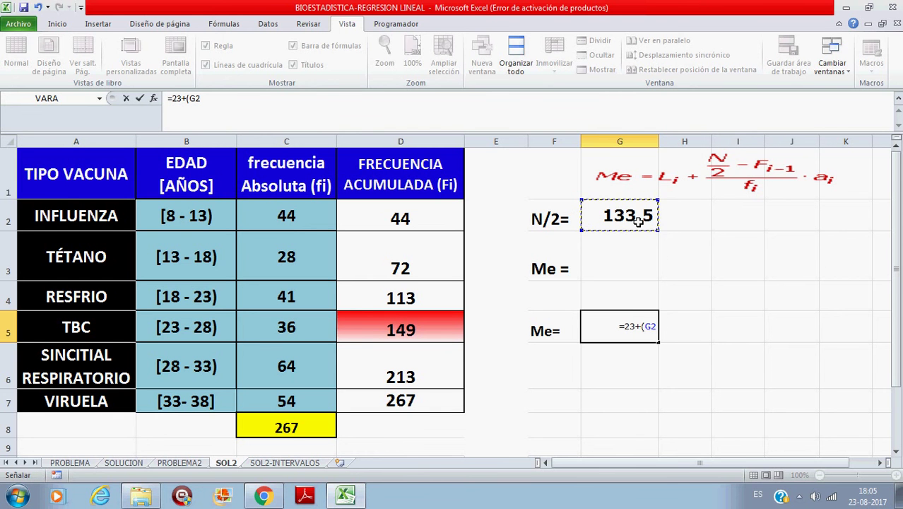
pyautogui.write('-')
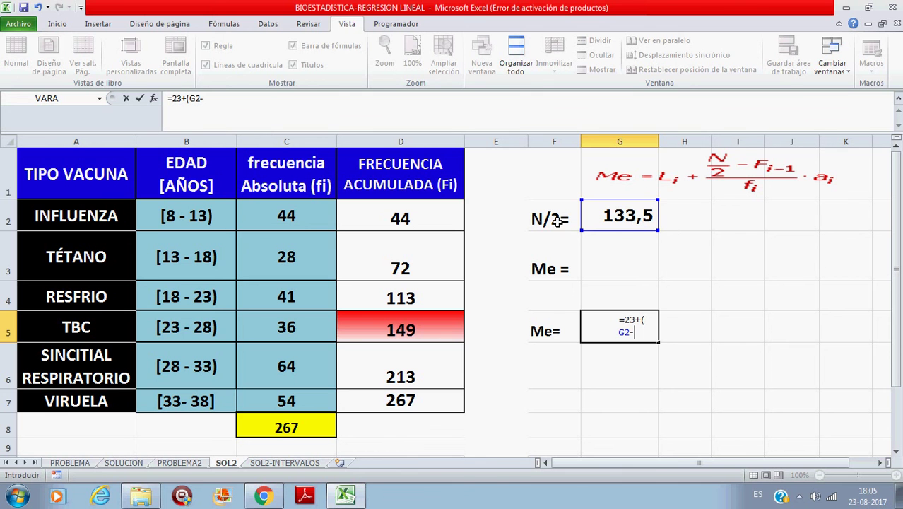
pyautogui.click(433, 300)
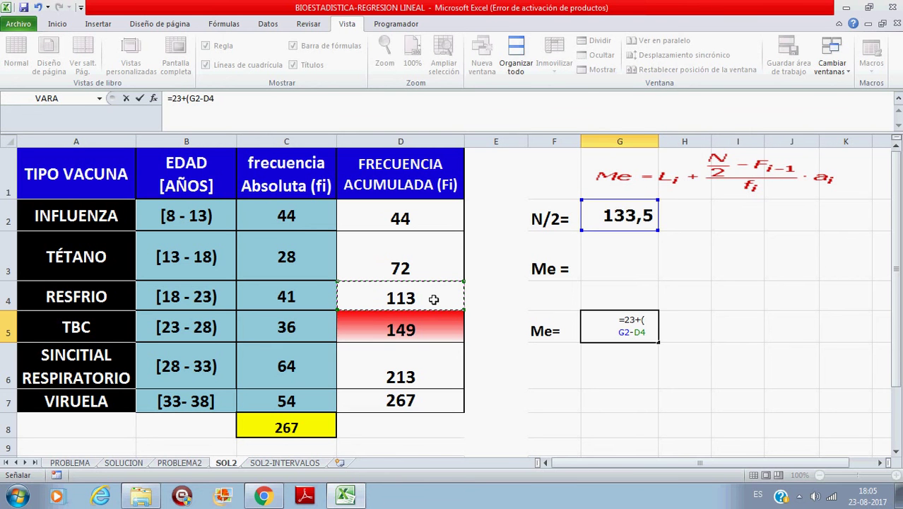
pyautogui.write(')*')
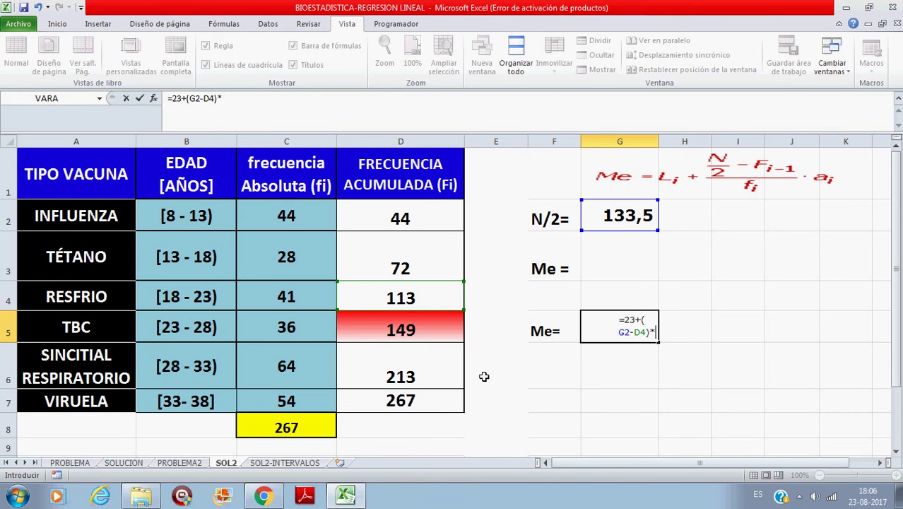
pyautogui.write('5')
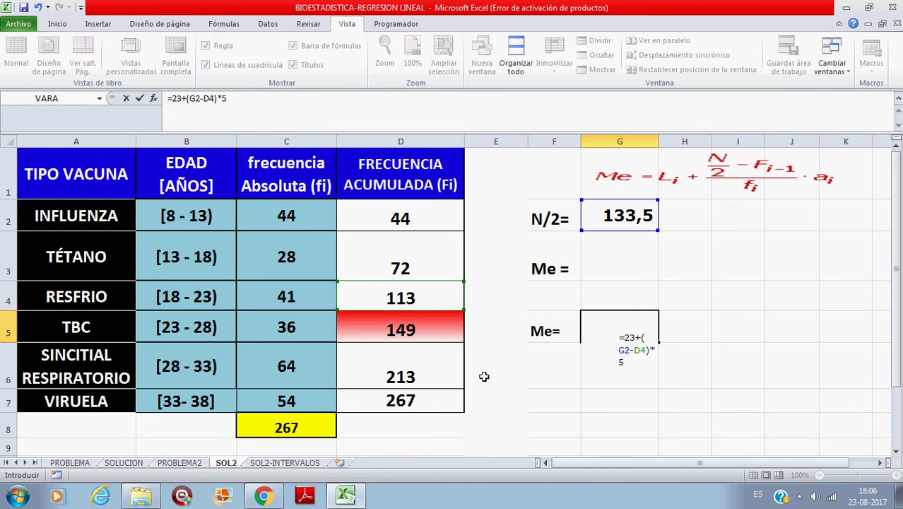
pyautogui.write('/')
pyautogui.click(284, 332)
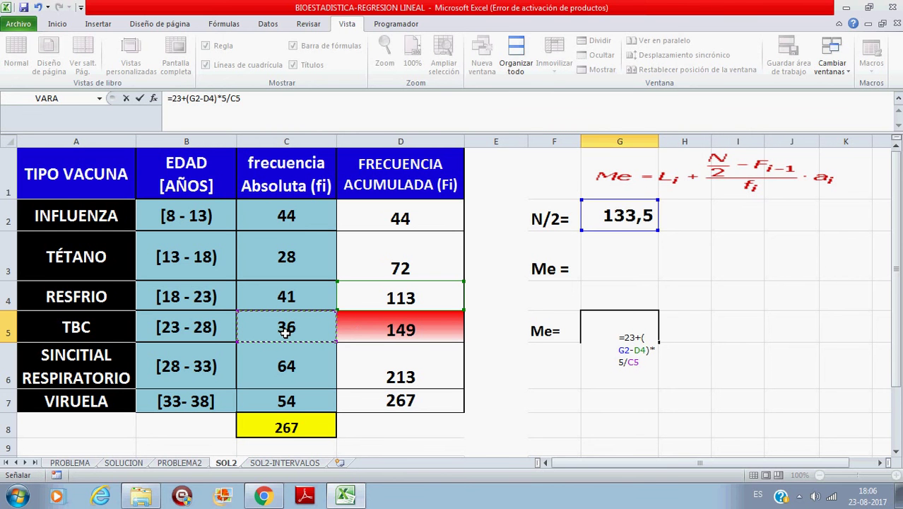
pyautogui.press('Return')
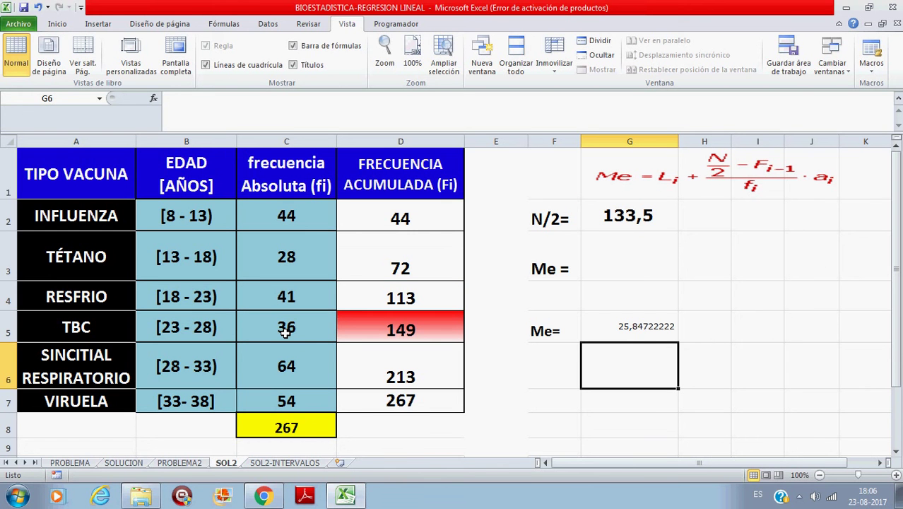
# Step: Format the median result in cell G5 as bold with font size 18
pyautogui.click(636, 333)
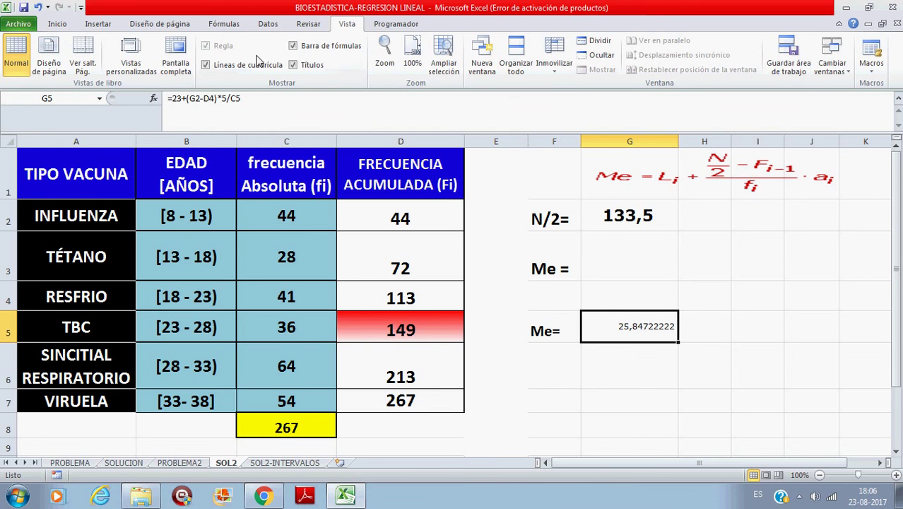
pyautogui.click(57, 24)
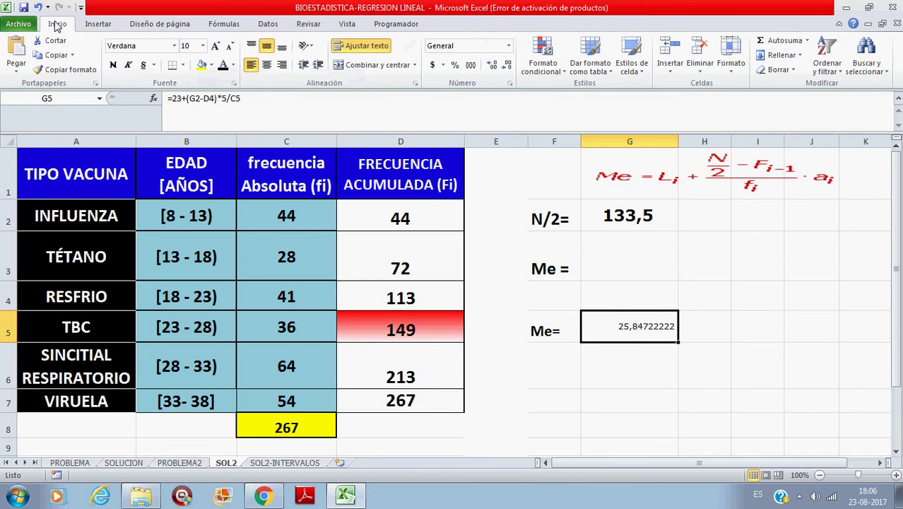
pyautogui.click(113, 66)
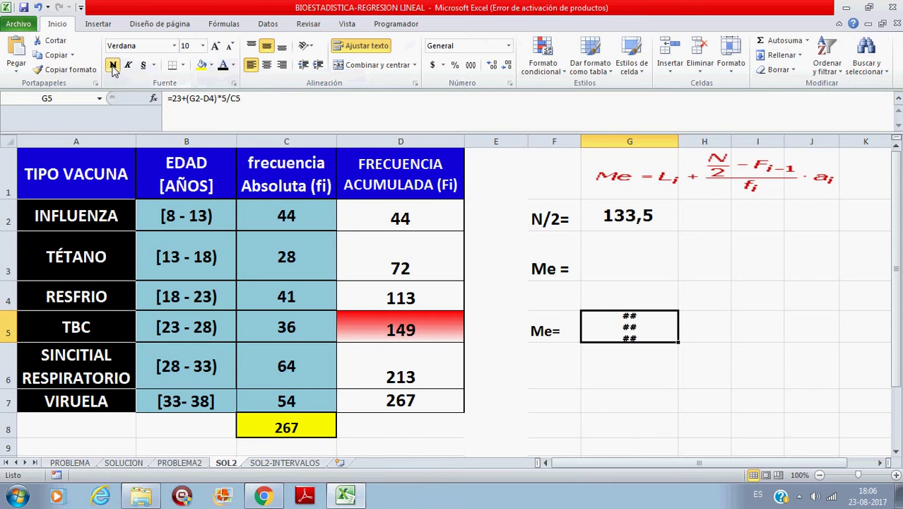
pyautogui.click(202, 46)
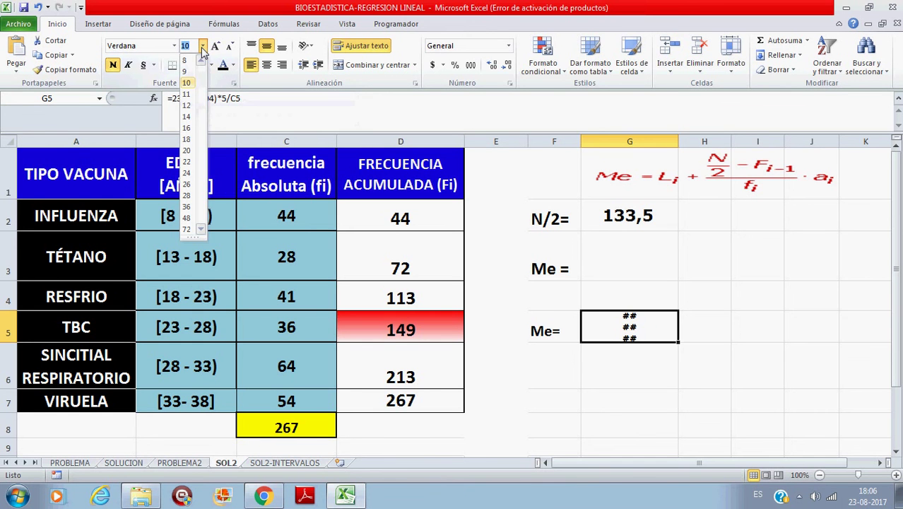
pyautogui.click(187, 139)
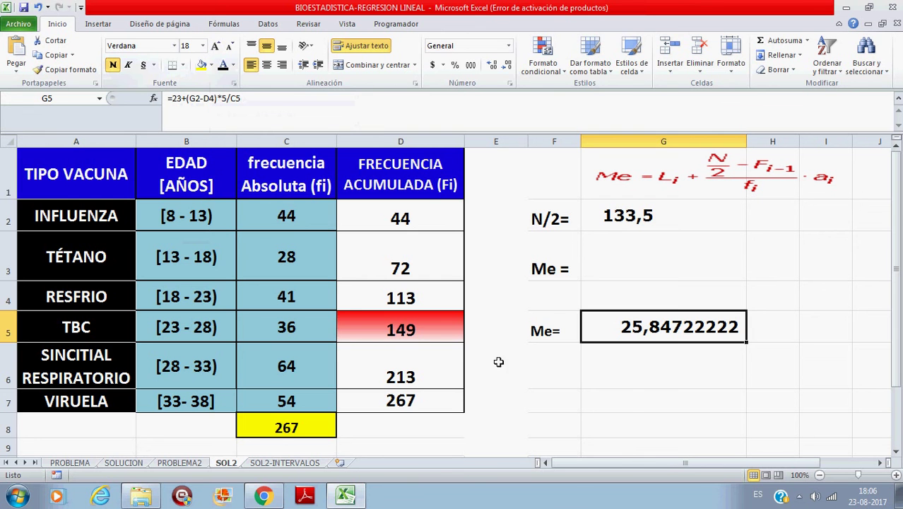
# Step: Delete the redundant Me = label from cell F3
pyautogui.click(552, 337)
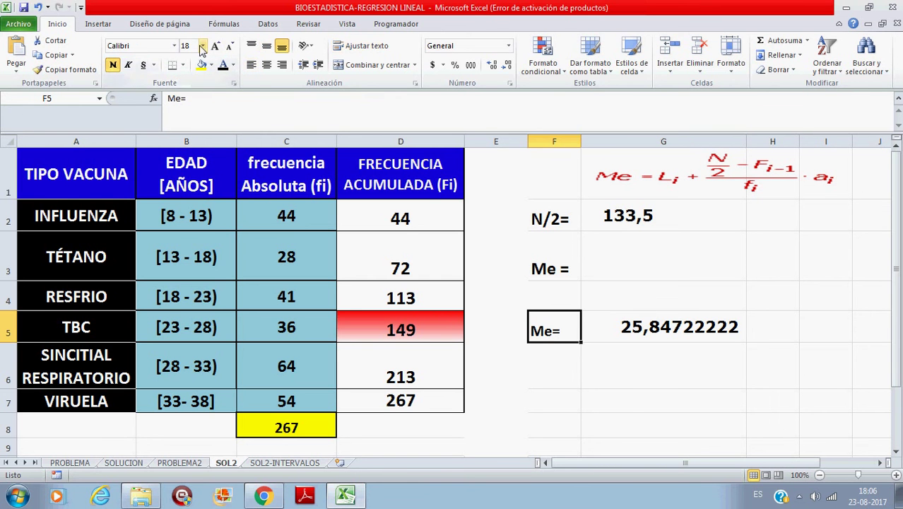
pyautogui.click(567, 398)
pyautogui.click(558, 276)
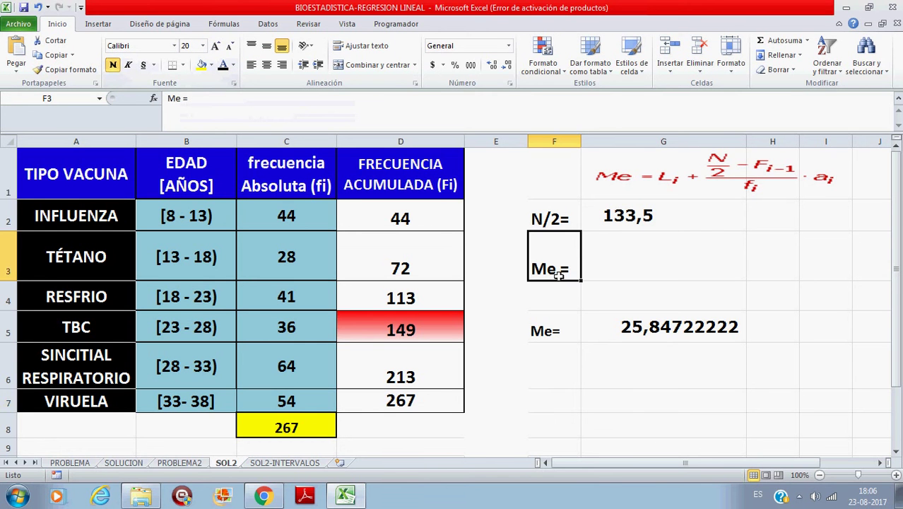
pyautogui.press('Delete')
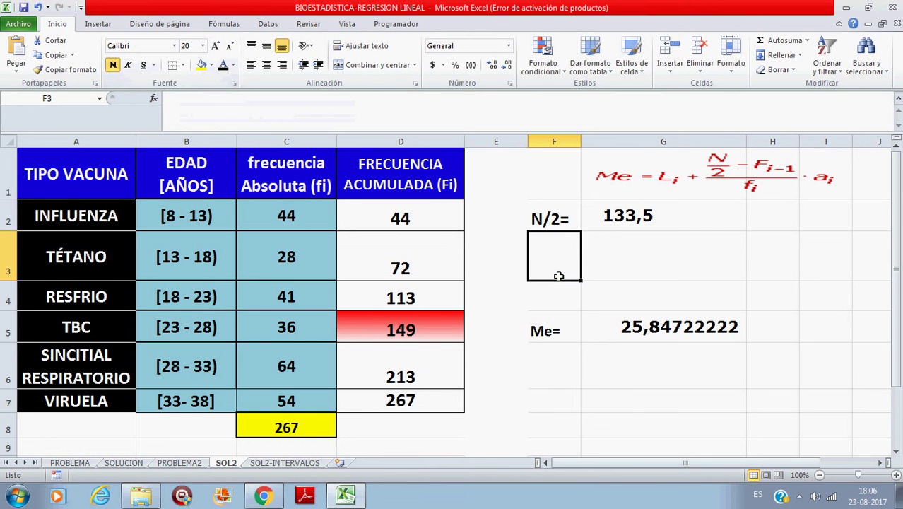
# Step: Enter the sentence "La mediana está entre las edades 23-28" in cell F7, below the median result
pyautogui.click(622, 374)
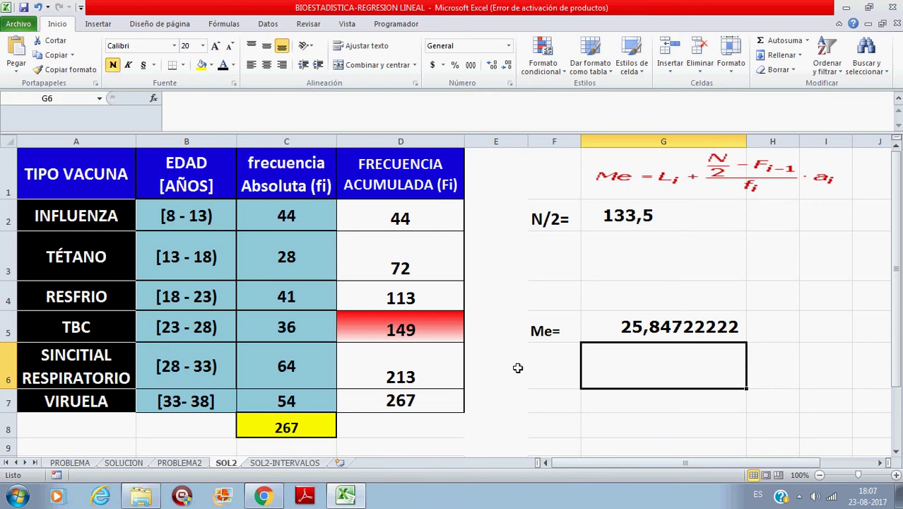
pyautogui.click(541, 362)
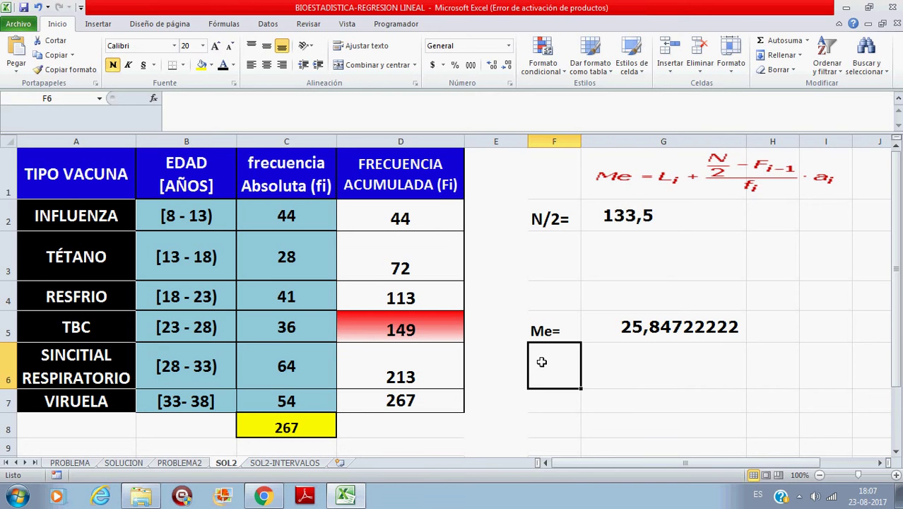
pyautogui.click(539, 402)
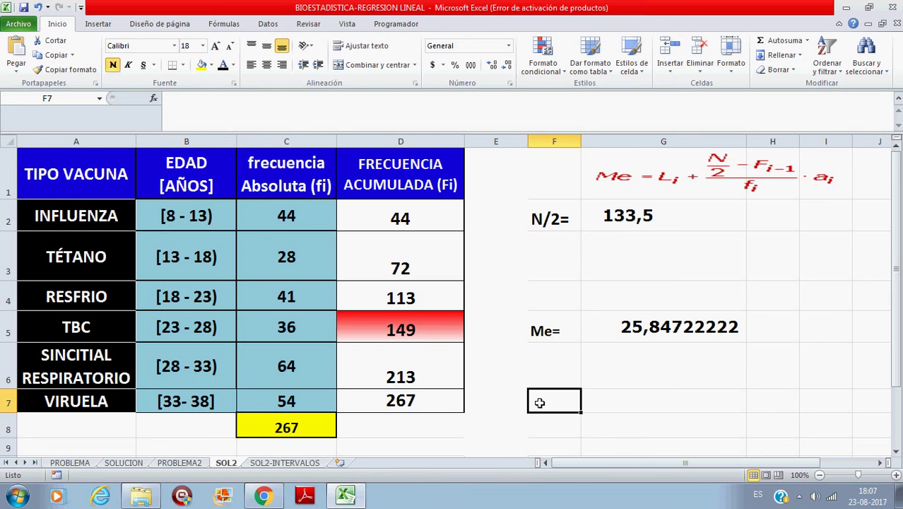
pyautogui.write('l')
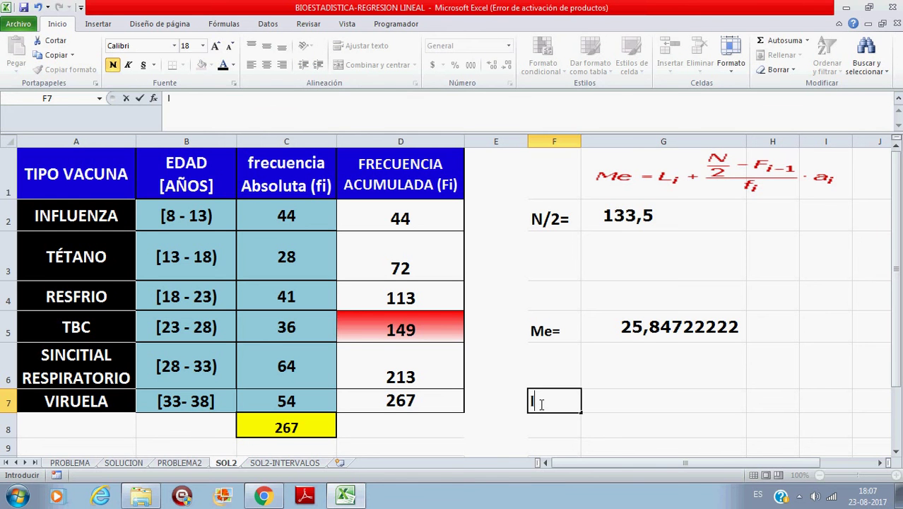
pyautogui.press('BackSpace')
pyautogui.write('La media')
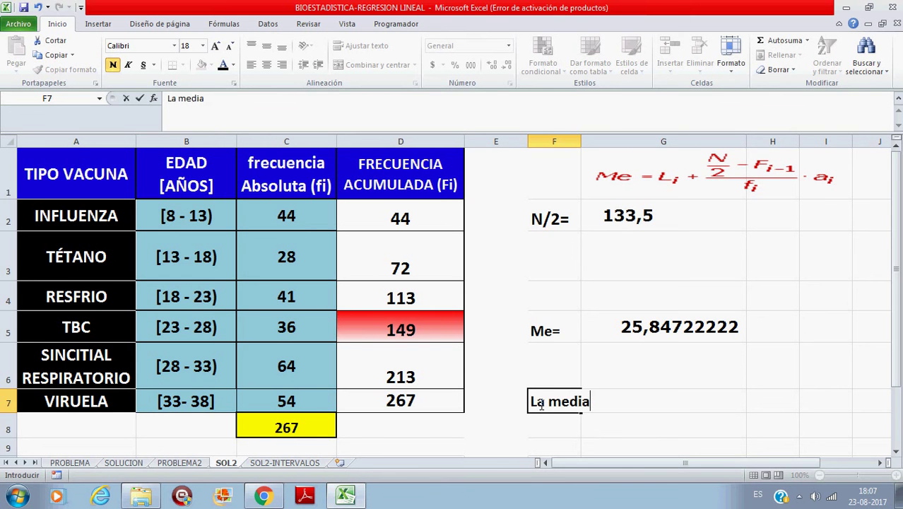
pyautogui.write('na es')
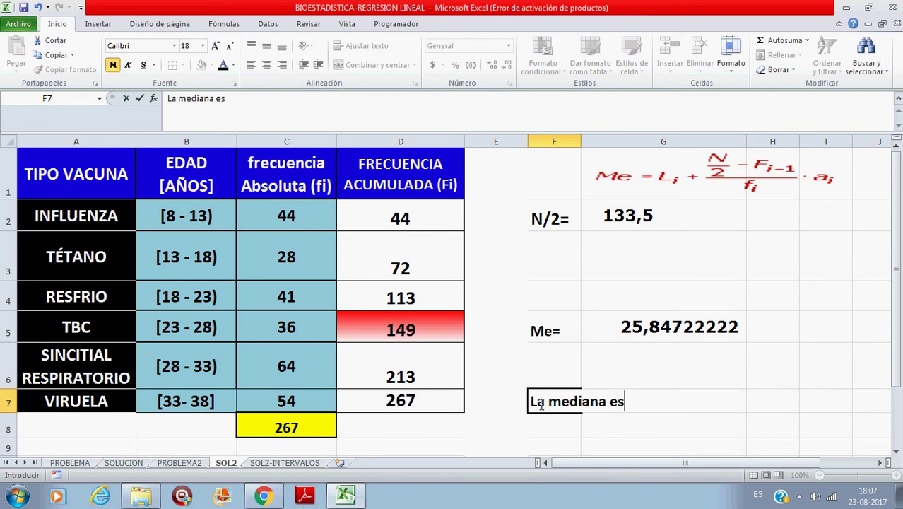
pyautogui.write('tá en')
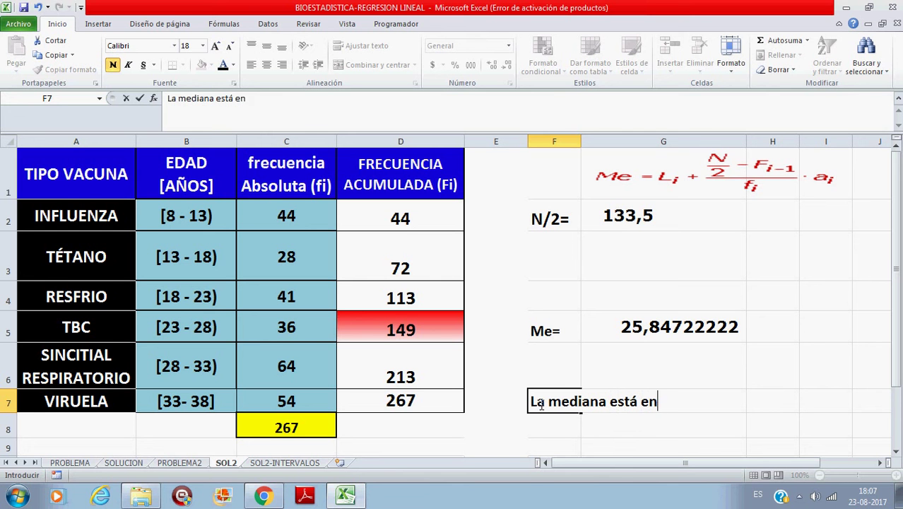
pyautogui.write('tre las edade')
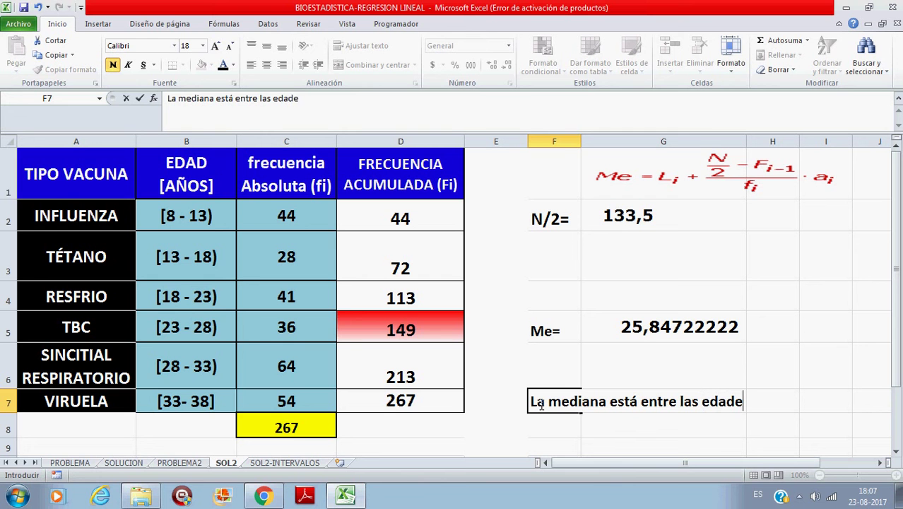
pyautogui.write('s 23-28')
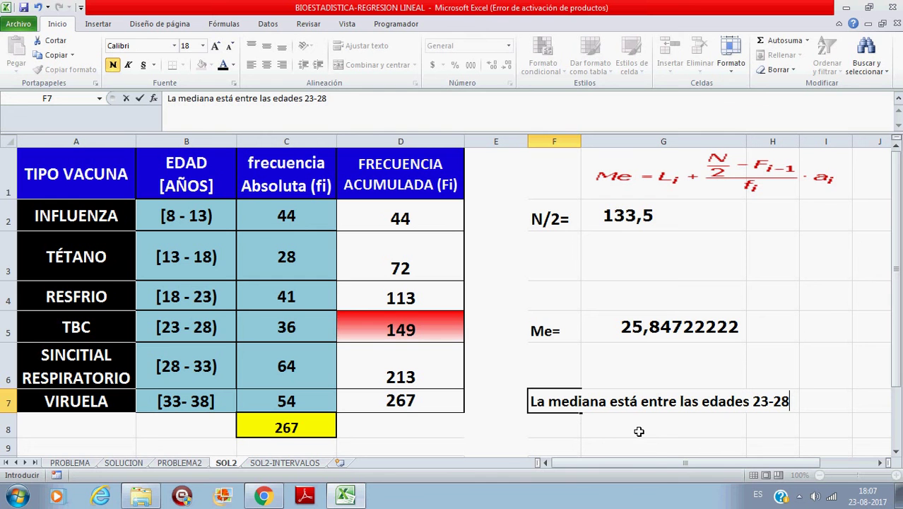
pyautogui.press('Return')
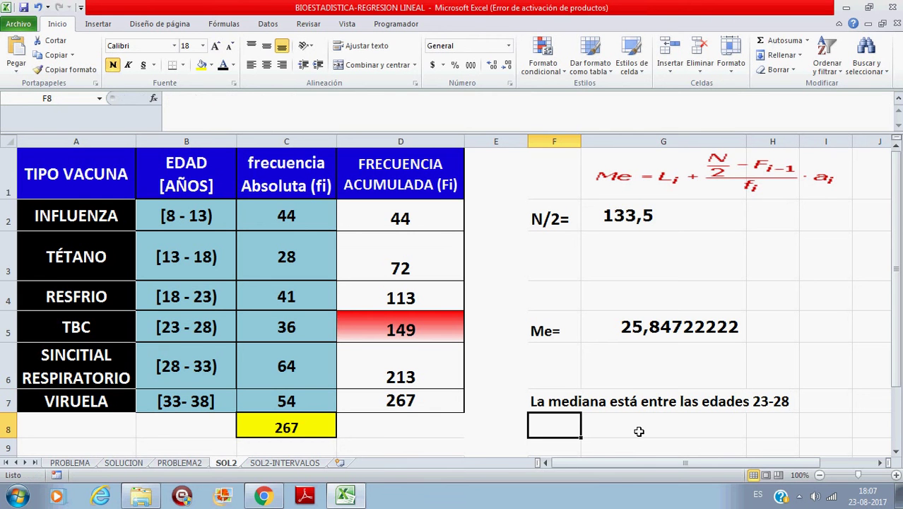
# Step: Continue the conclusion in cell F8 with the text "y afecta a la patología de la TBC"
pyautogui.write('y afecta')
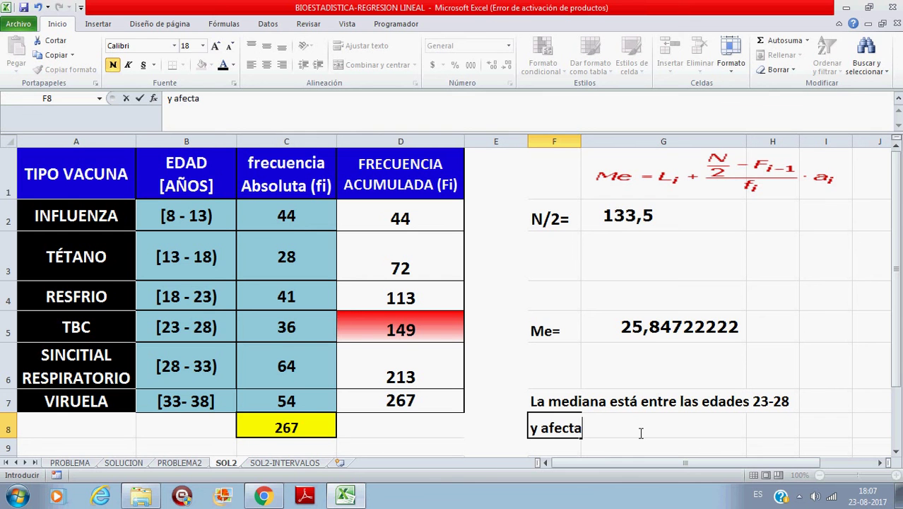
pyautogui.write(' a la patolo')
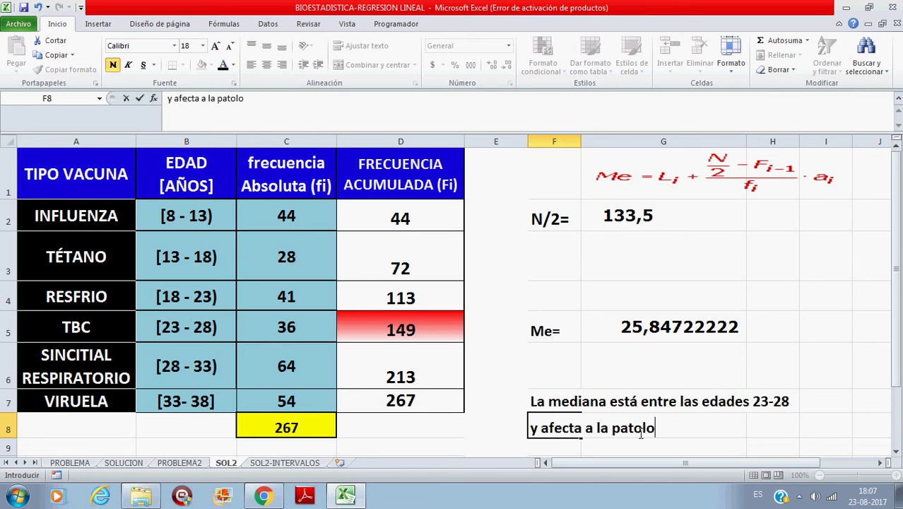
pyautogui.write('gía de ')
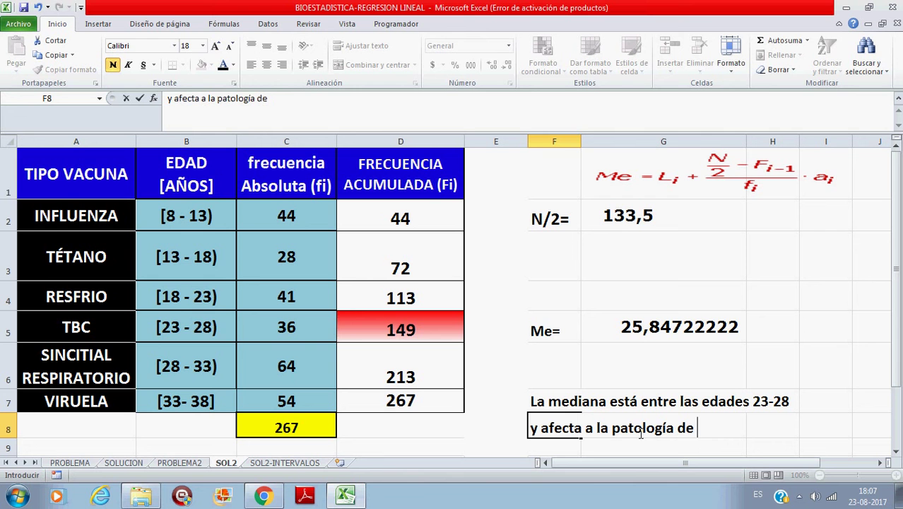
pyautogui.write('la TBC')
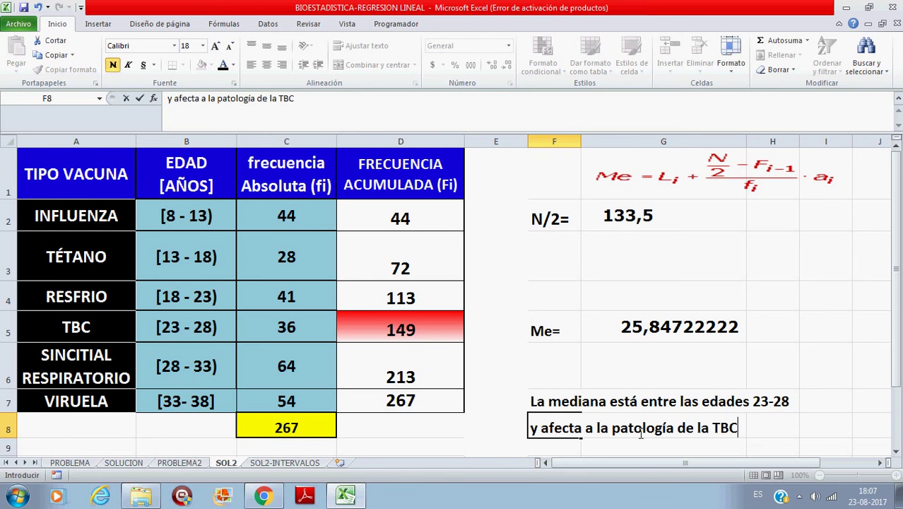
pyautogui.press('Return')
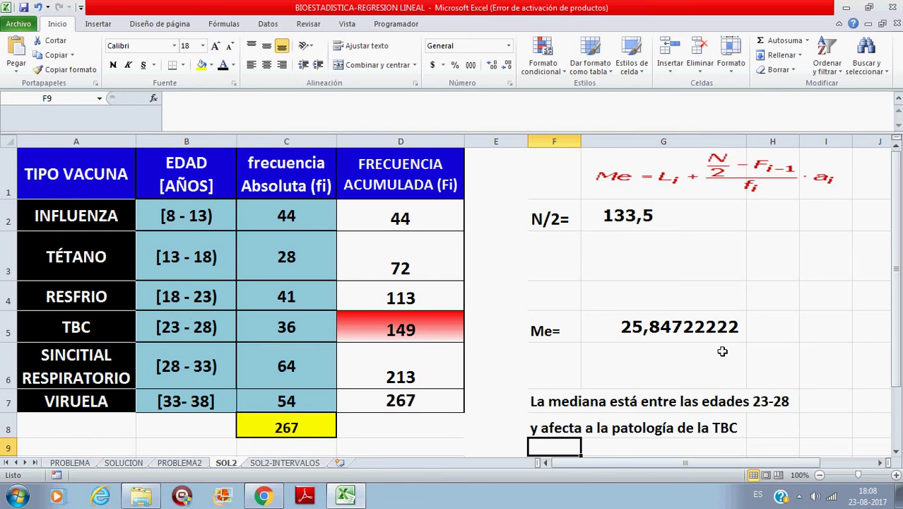
# Step: Add the unit "años" in cell H5 beside the median result and format it as bold with font size 18
pyautogui.click(777, 329)
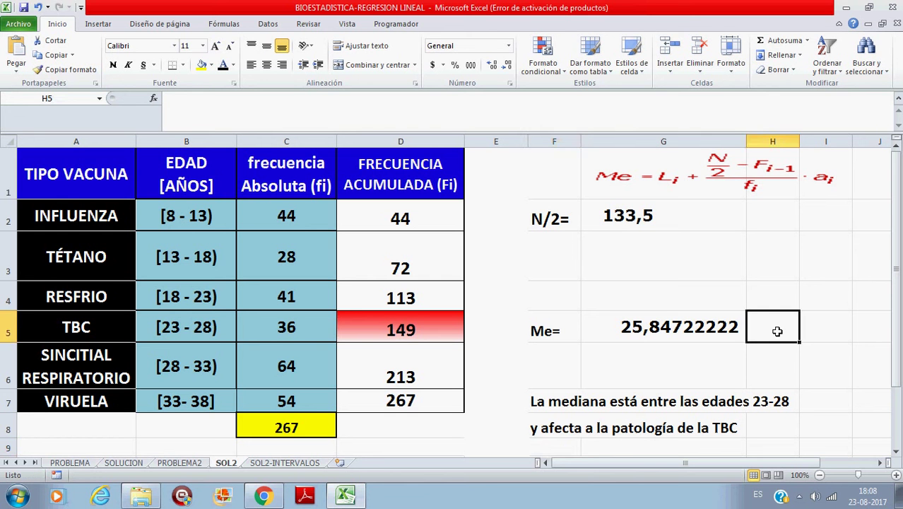
pyautogui.write('años')
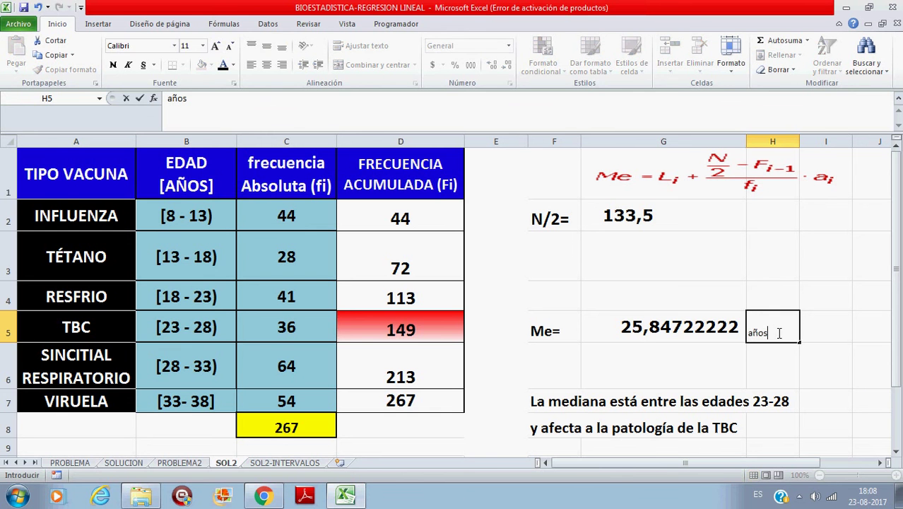
pyautogui.press('Return')
pyautogui.click(771, 338)
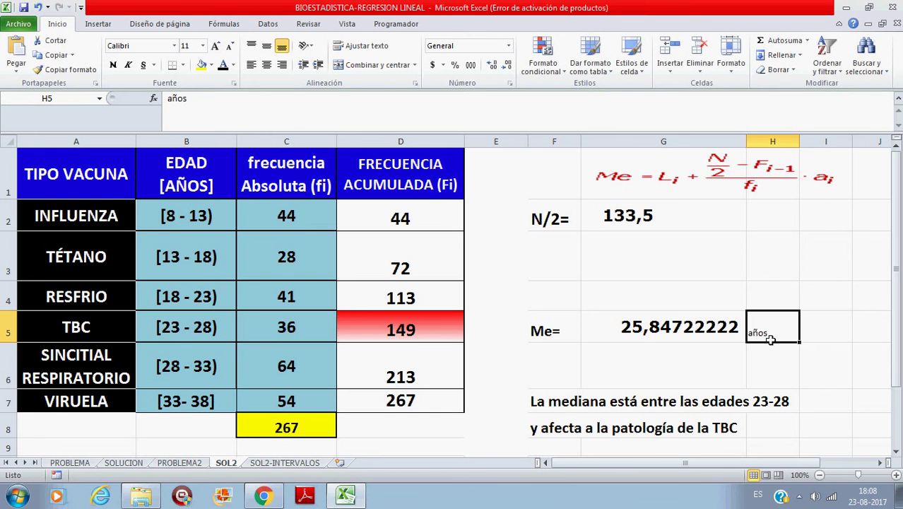
pyautogui.click(203, 45)
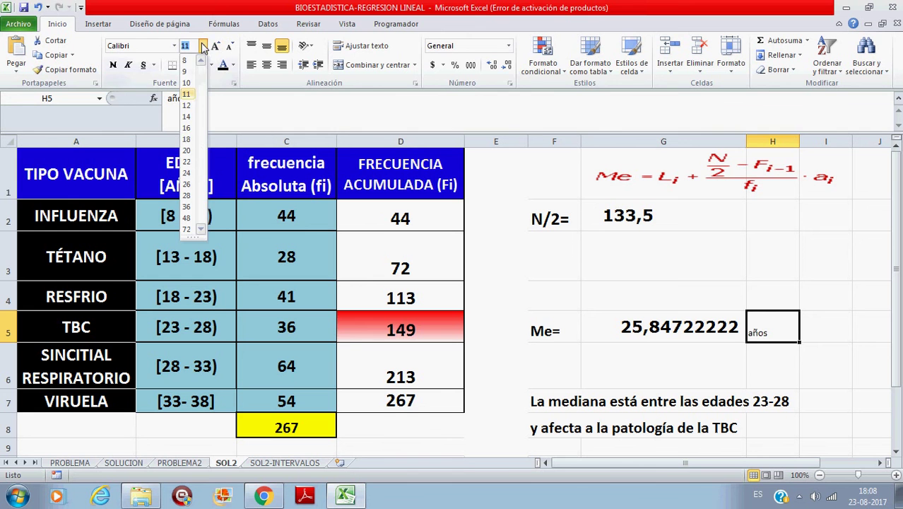
pyautogui.click(193, 142)
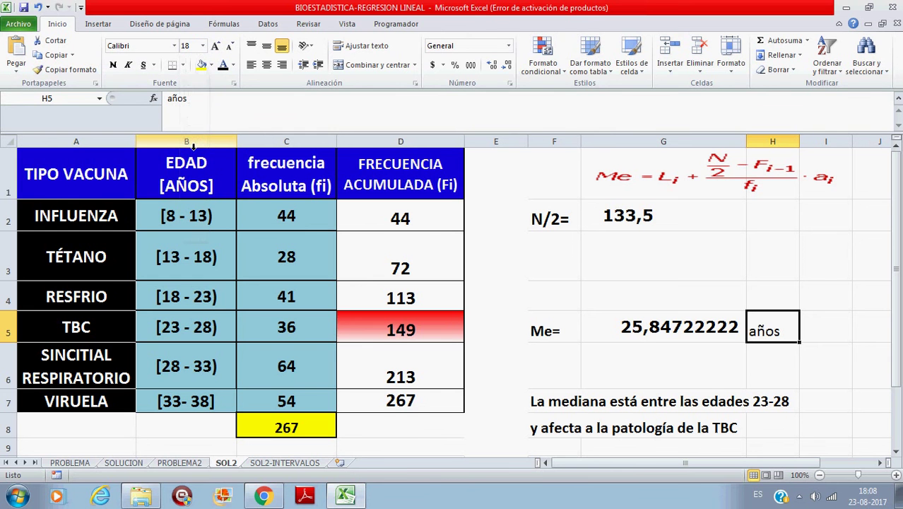
pyautogui.click(112, 66)
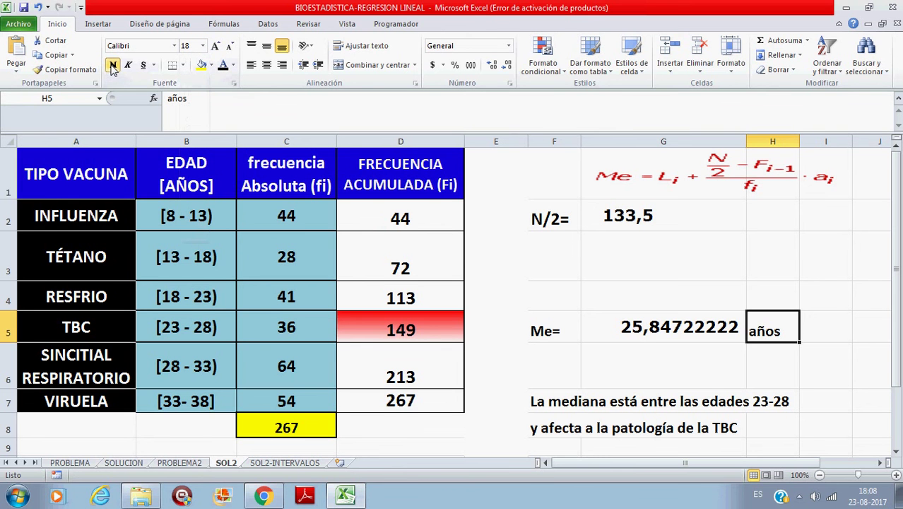
pyautogui.click(689, 378)
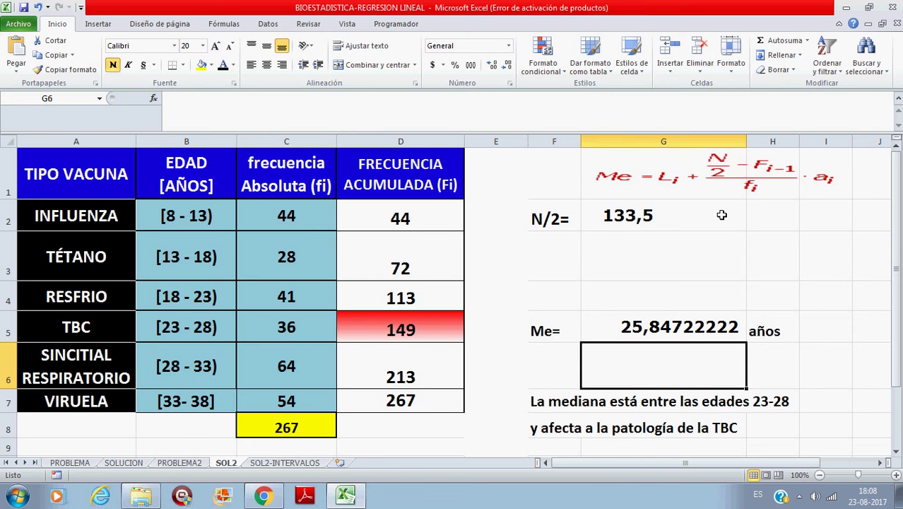
pyautogui.click(726, 189)
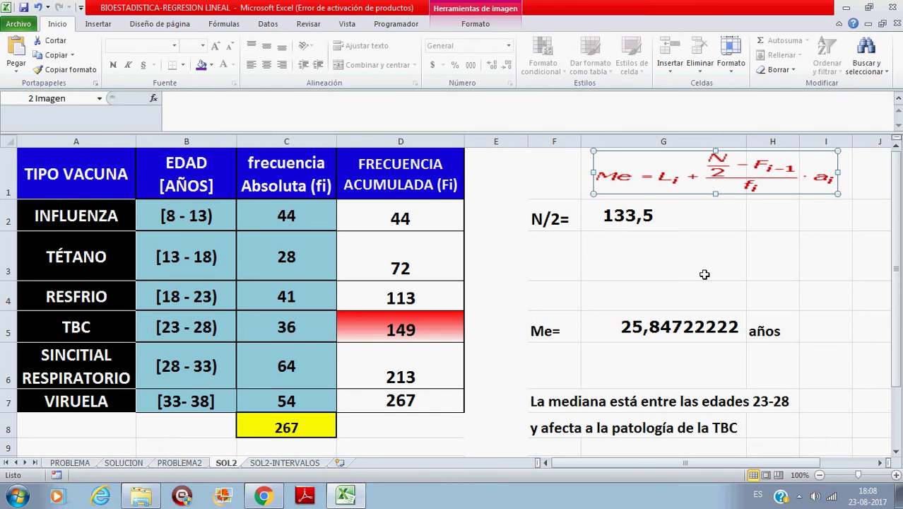
pyautogui.click(684, 330)
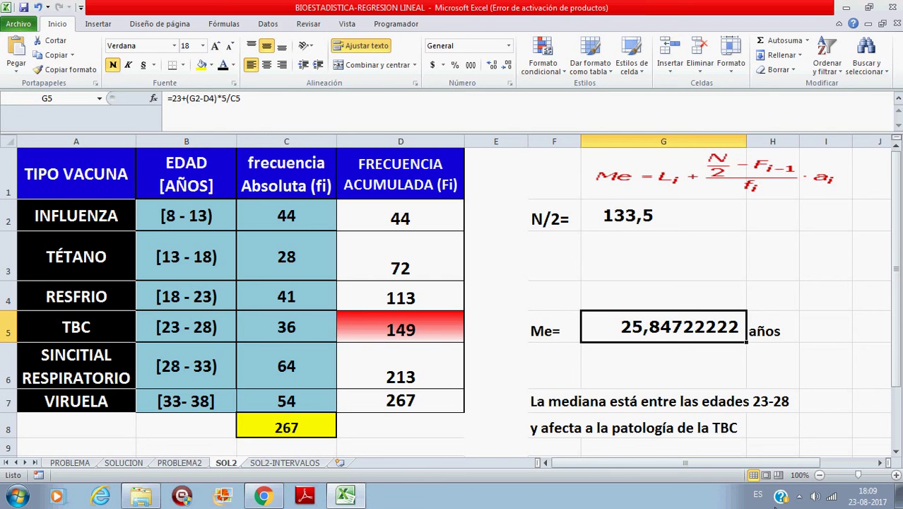
pyautogui.click(801, 497)
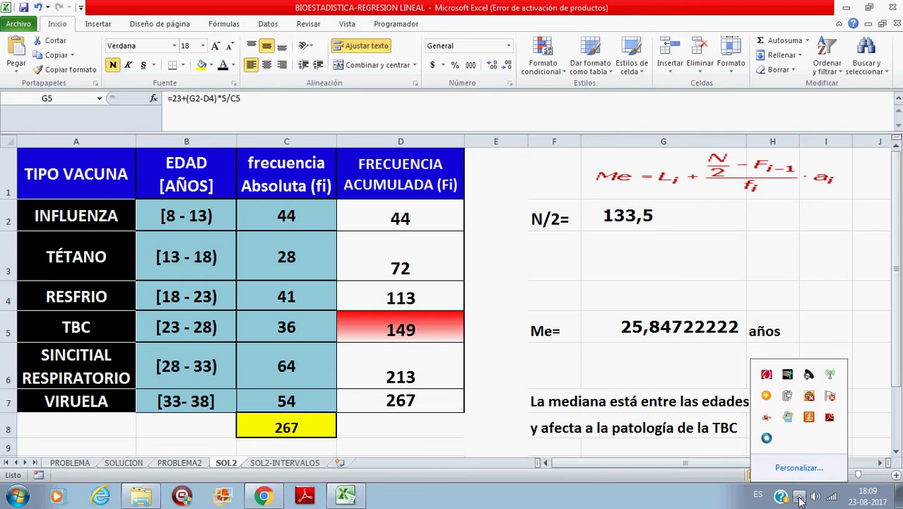